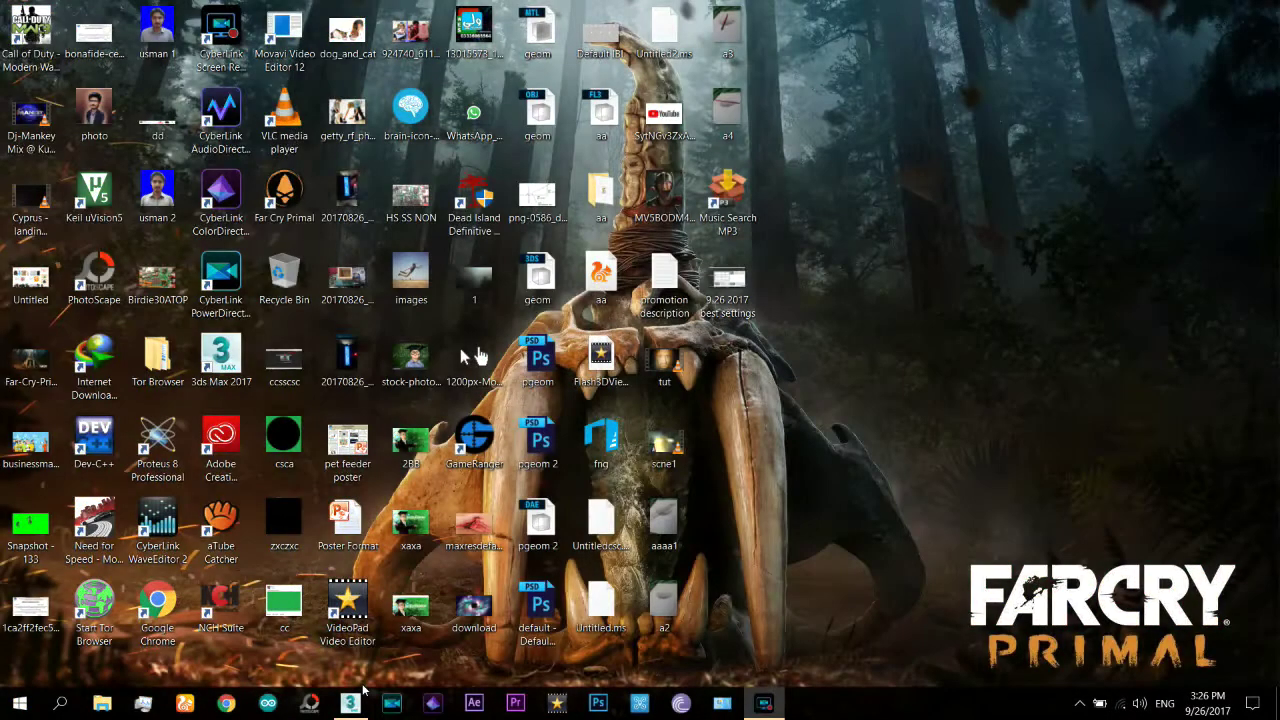
Step: Play the biped's dance animation from frame 0 in the Perspective view, then stop it
click(357, 692)
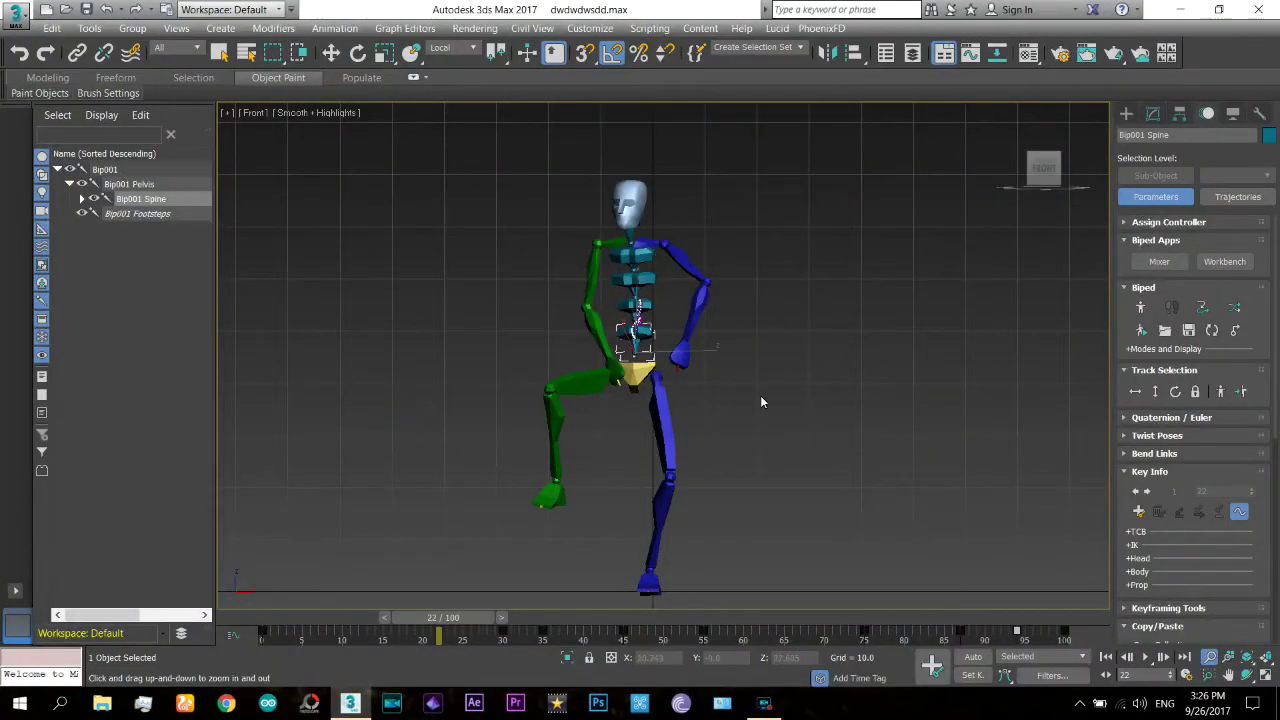
key(Home)
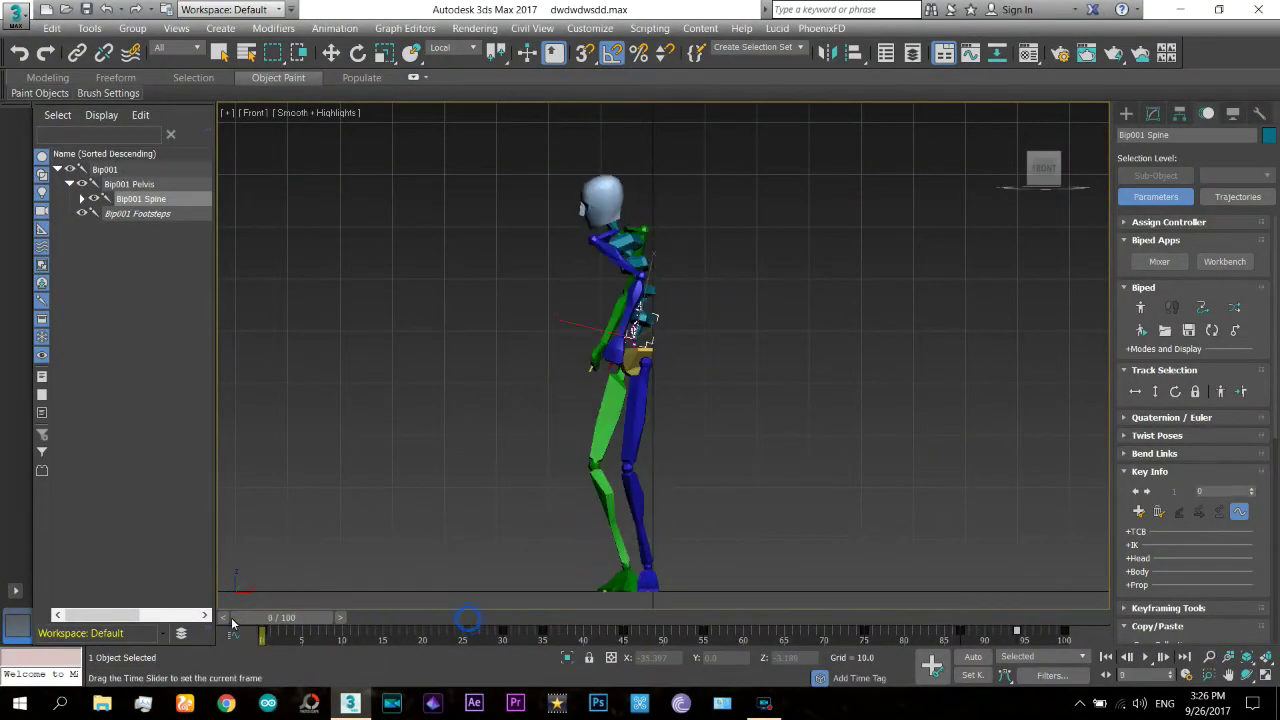
click(1150, 660)
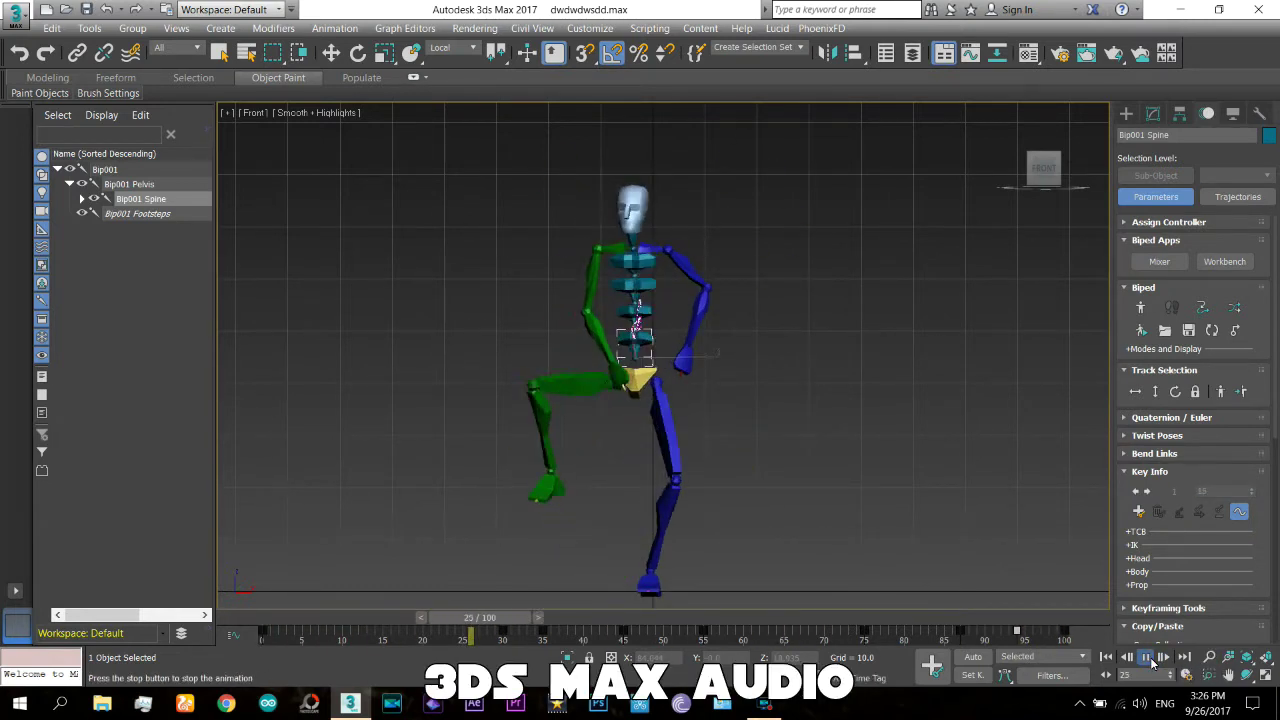
key(p)
click(1089, 368)
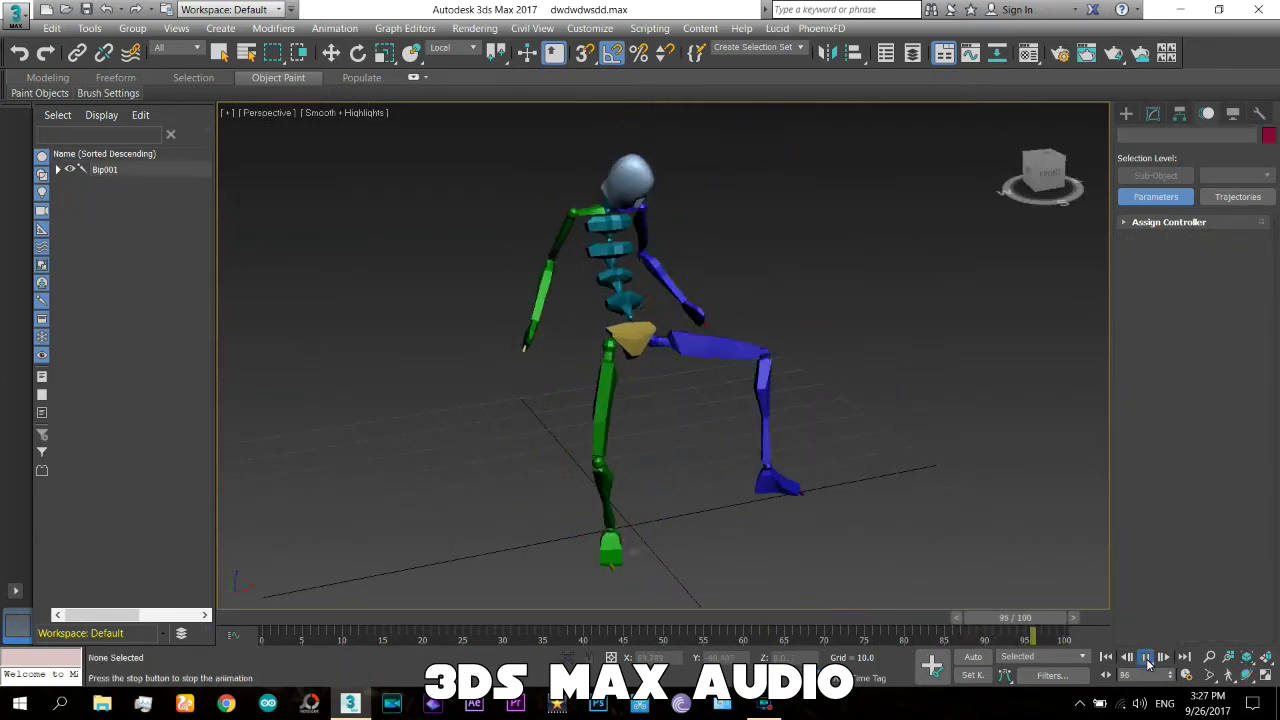
click(1148, 662)
Step: Orbit around the biped, then reset 3ds Max to a new empty scene
drag(700, 400, 565, 630)
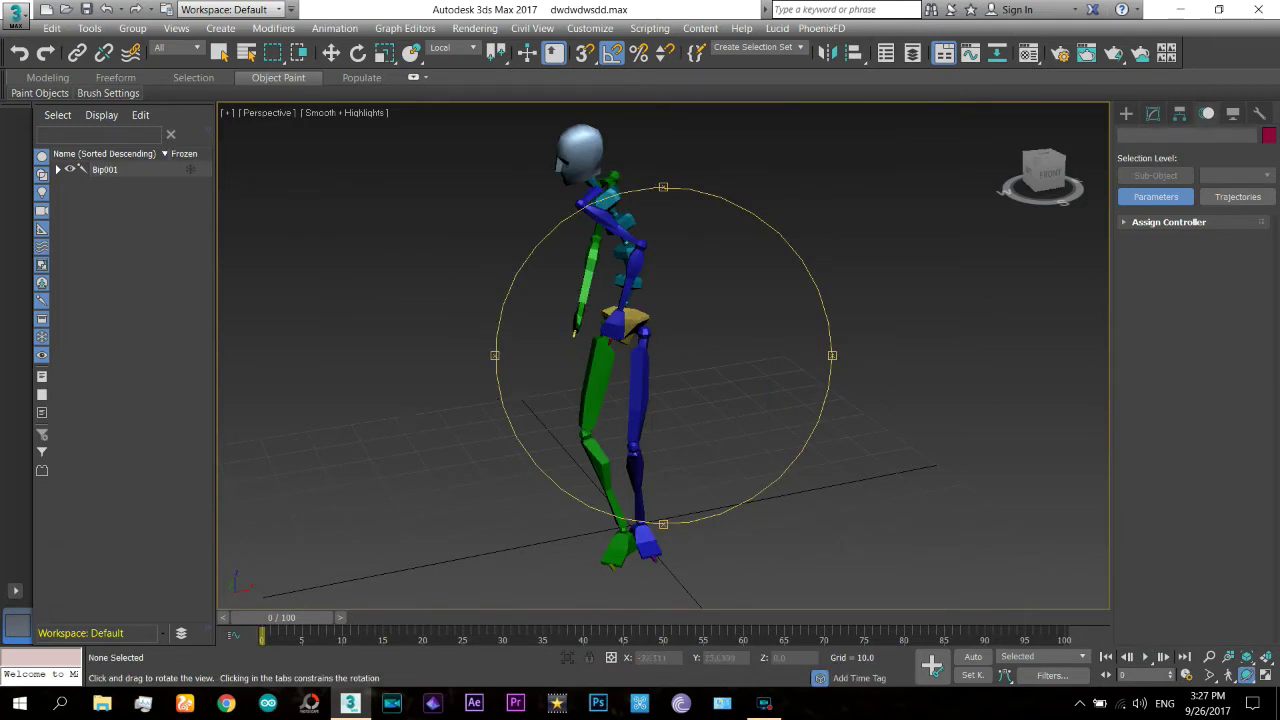
click(10, 16)
click(34, 90)
Step: Discard changes, then open ProSound from the Mini Curve Editor's Sound track and start adding a file
click(565, 377)
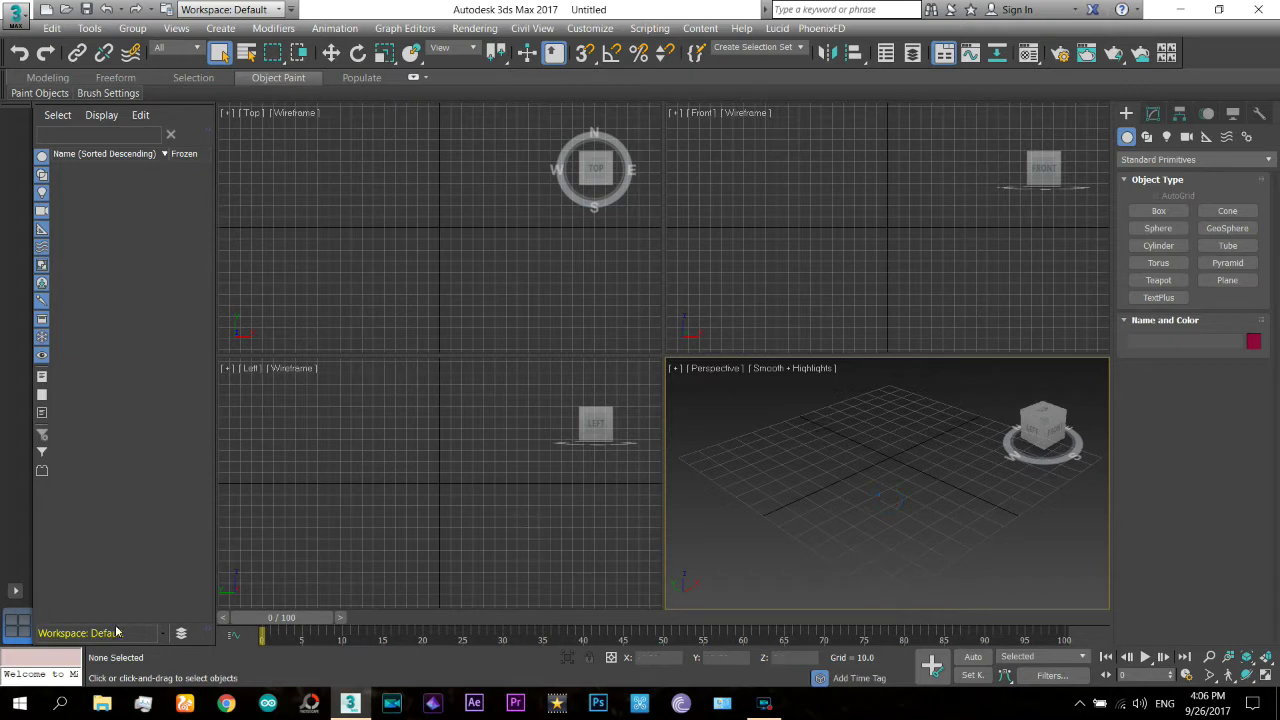
click(234, 635)
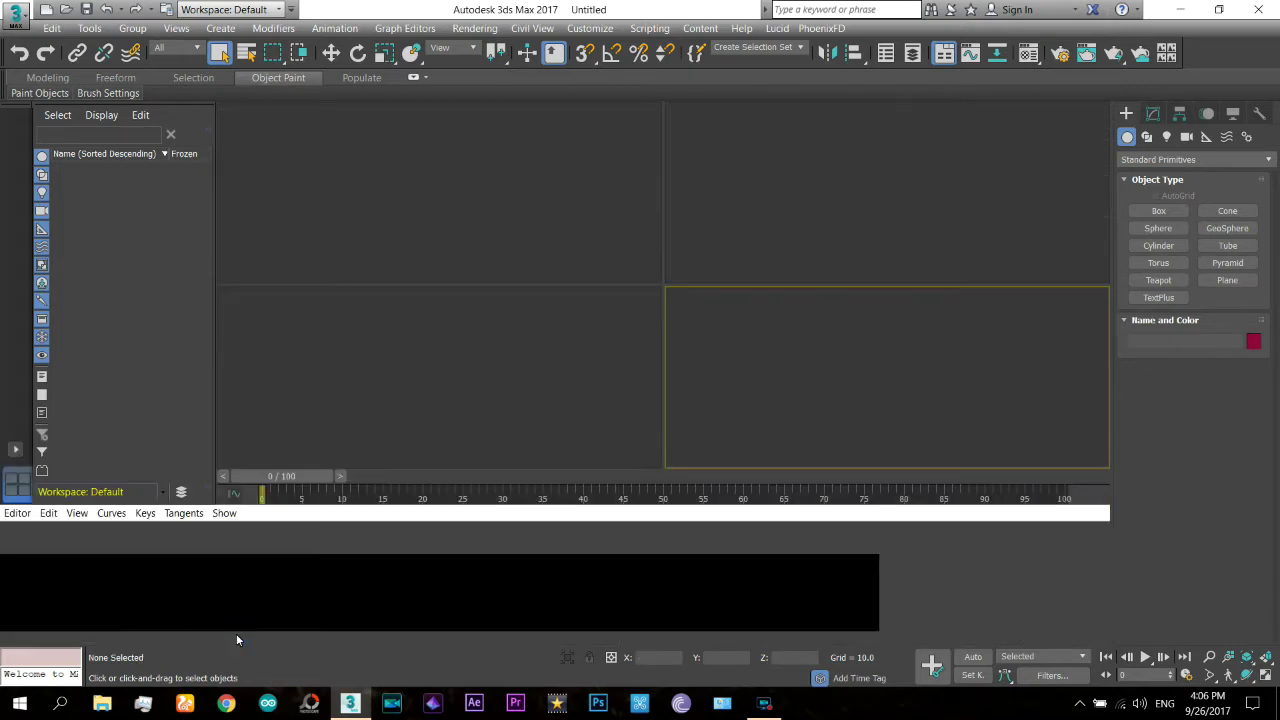
click(43, 572)
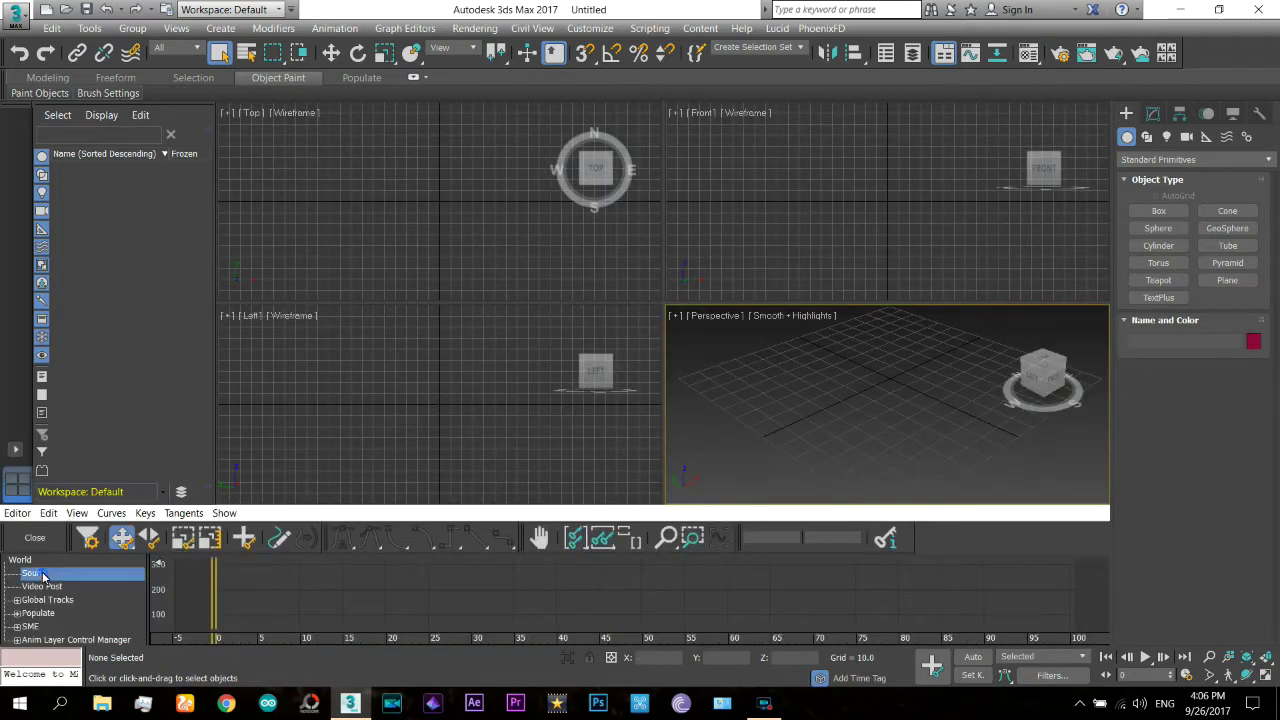
double_click(43, 575)
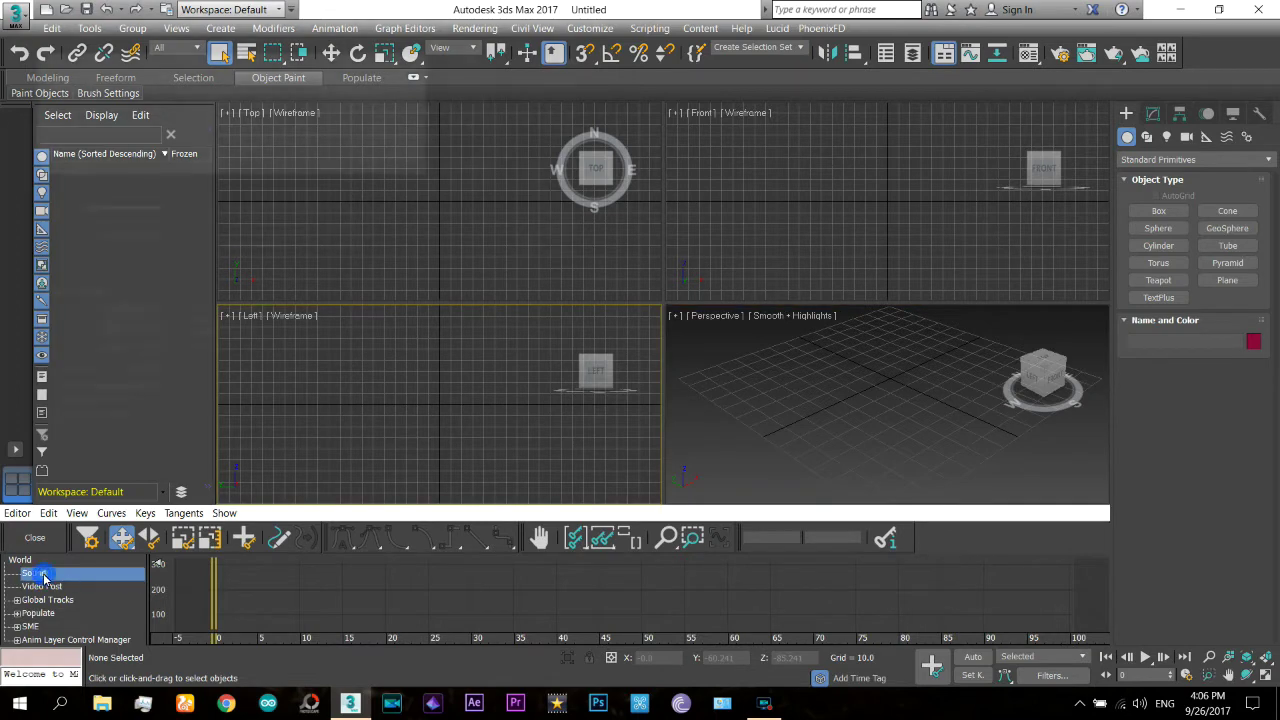
click(477, 55)
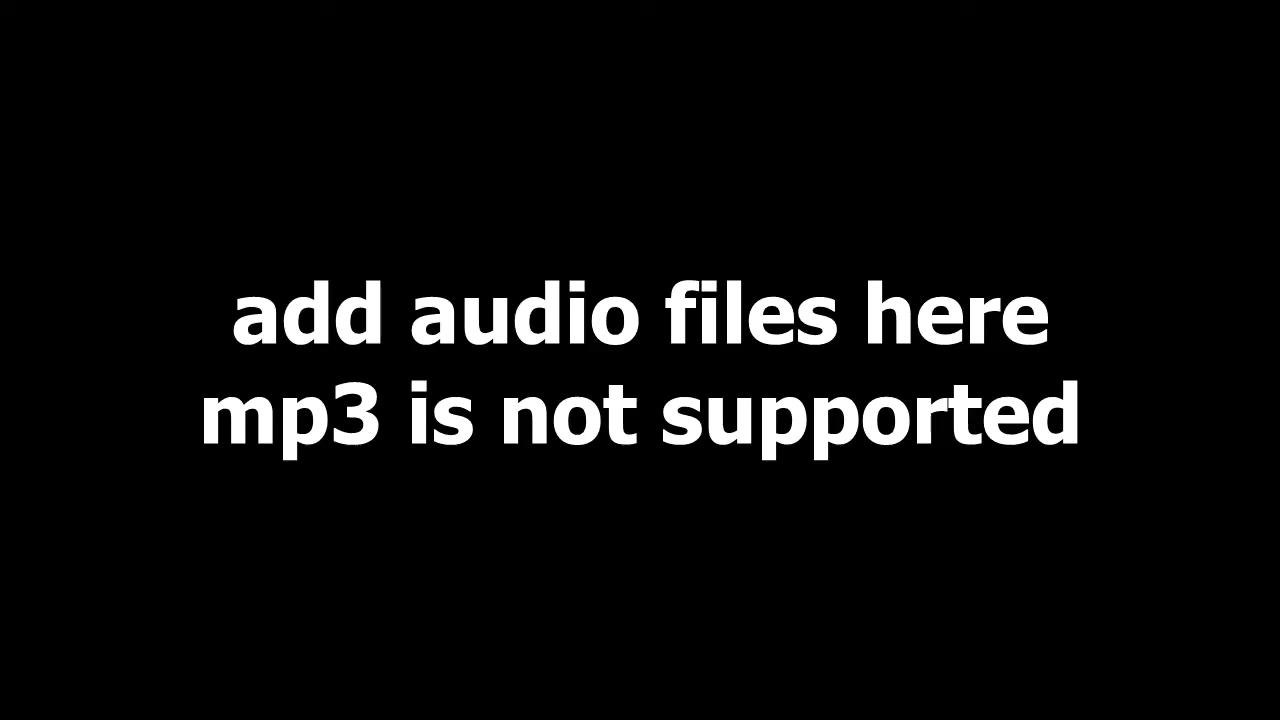
Step: Load Alot_For_a_Light.wav and show its Waveform under the expanded Sound track
click(145, 132)
mouse_move(150, 100)
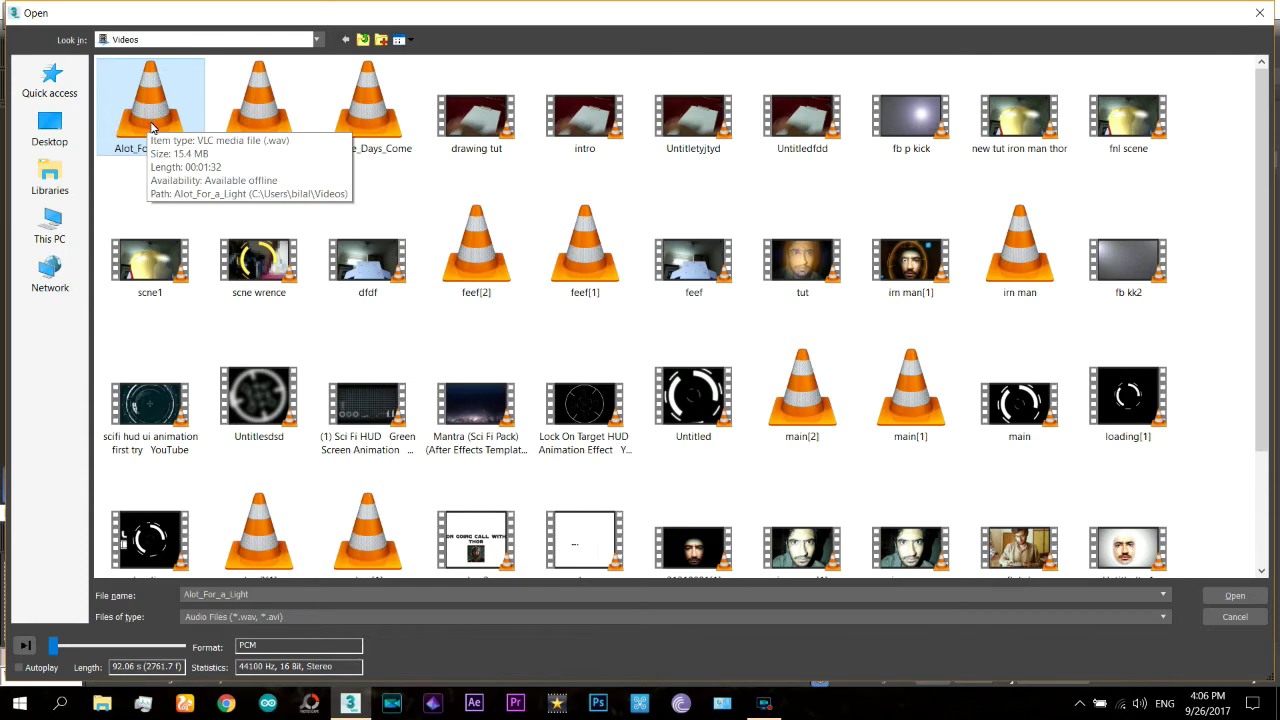
double_click(151, 127)
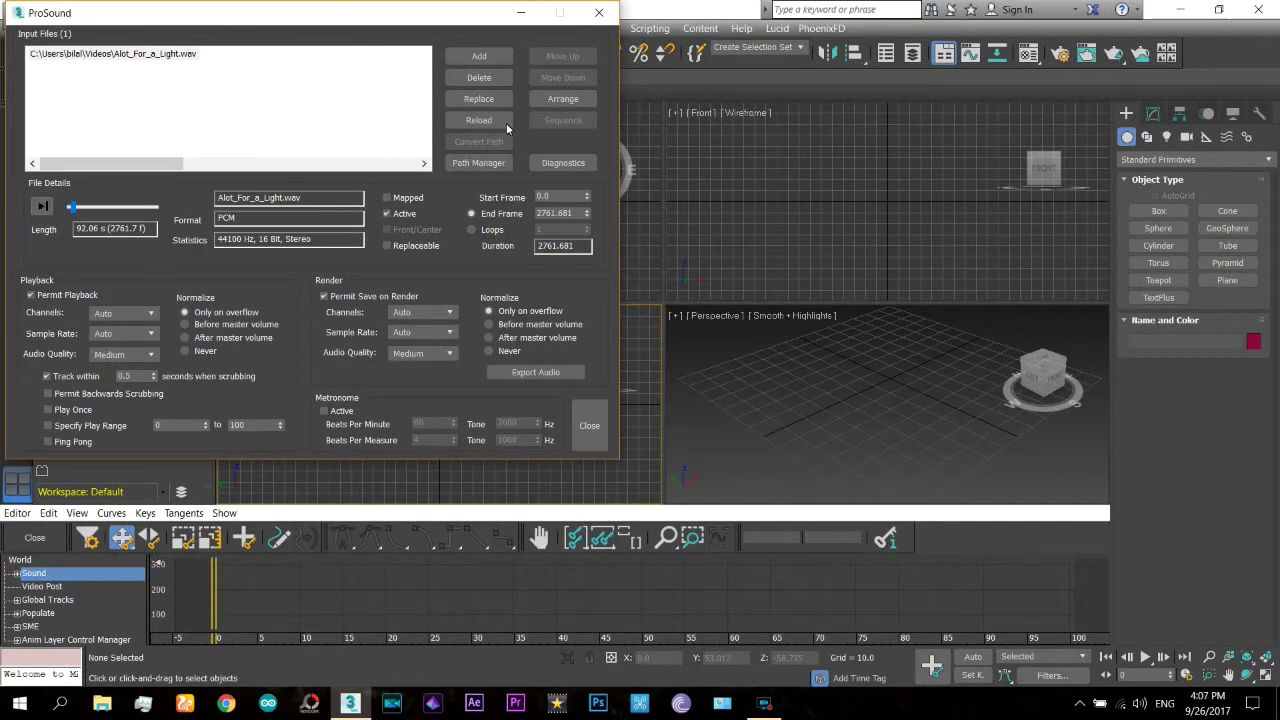
click(590, 425)
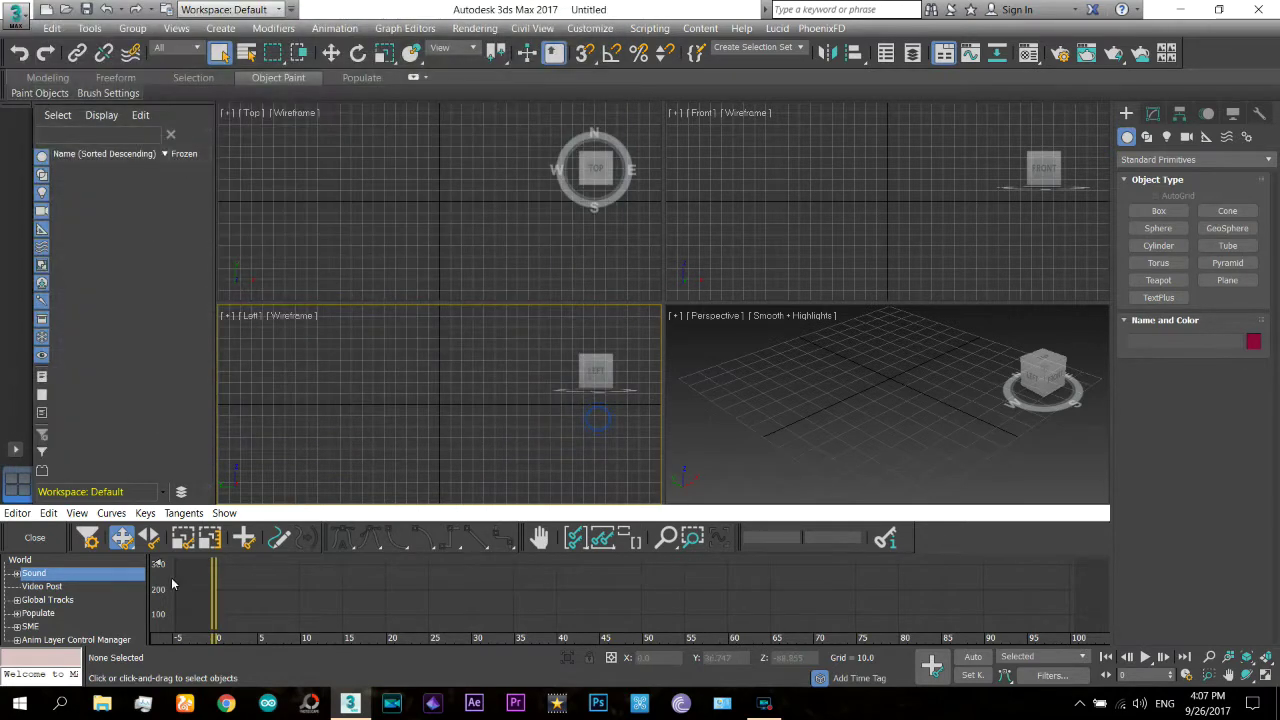
click(16, 573)
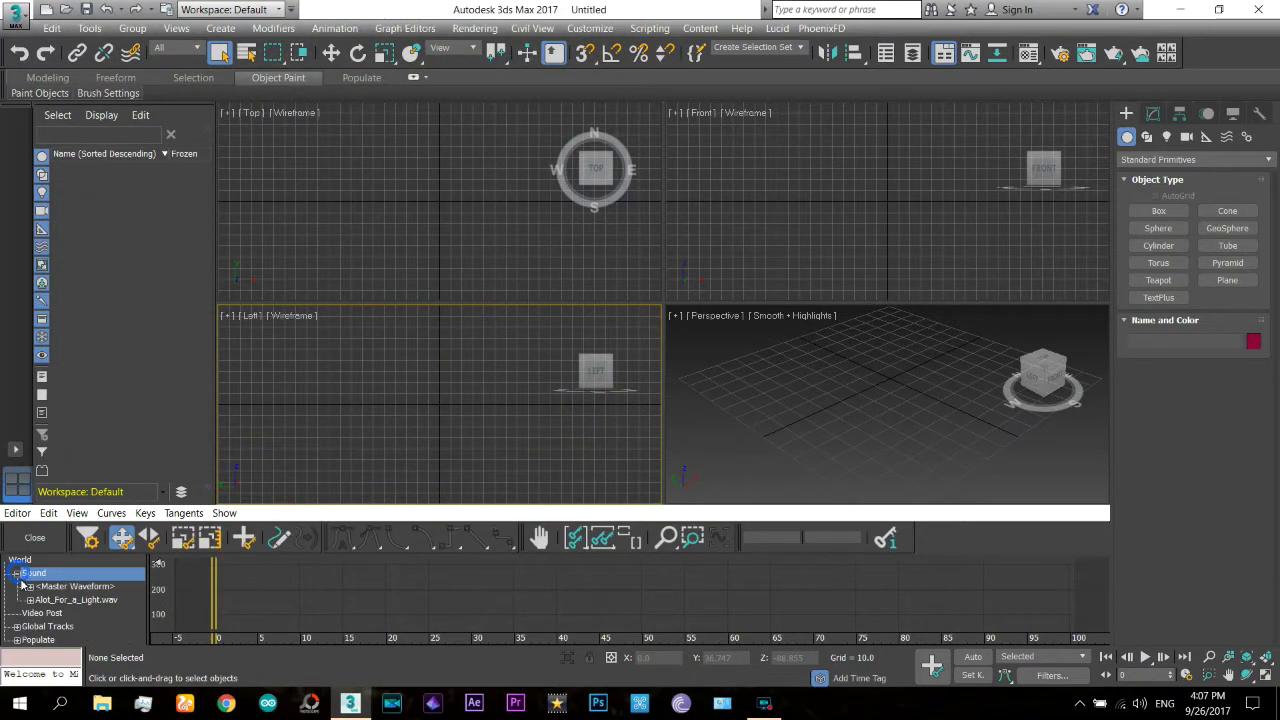
click(30, 600)
click(70, 614)
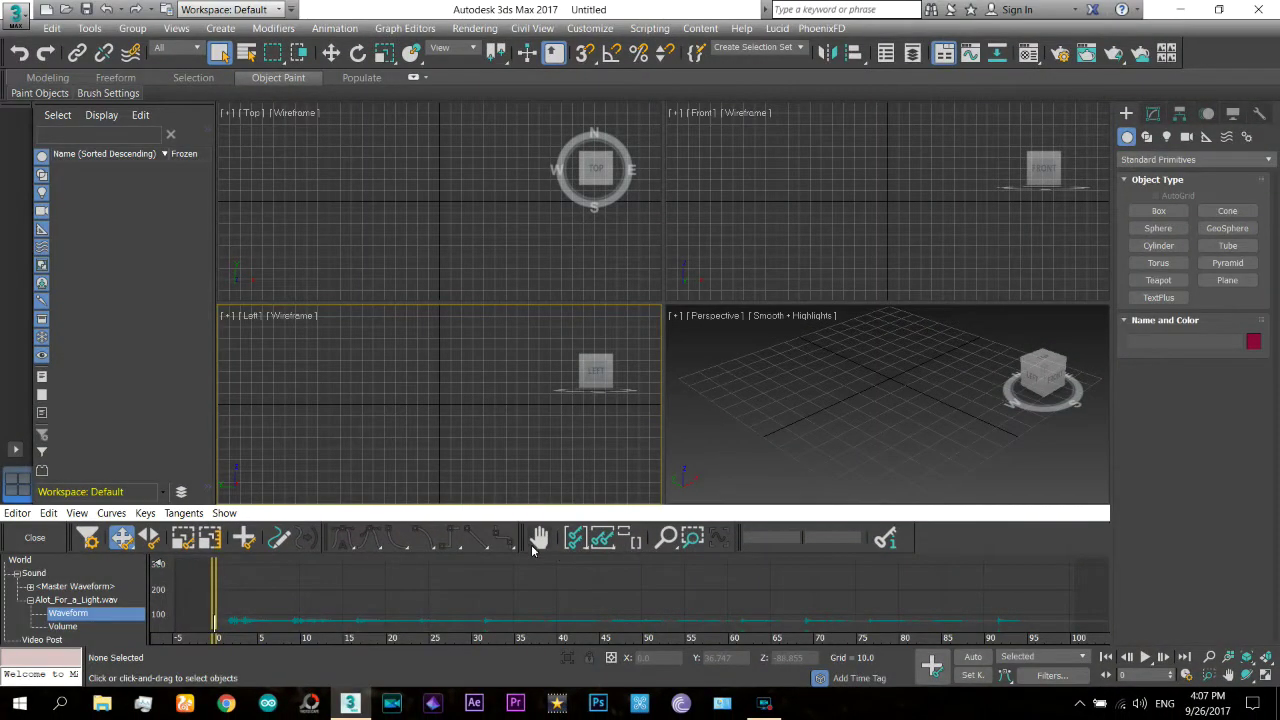
Step: Nudge the waveform display up and maximize the Perspective viewport
click(539, 538)
drag(531, 600, 531, 586)
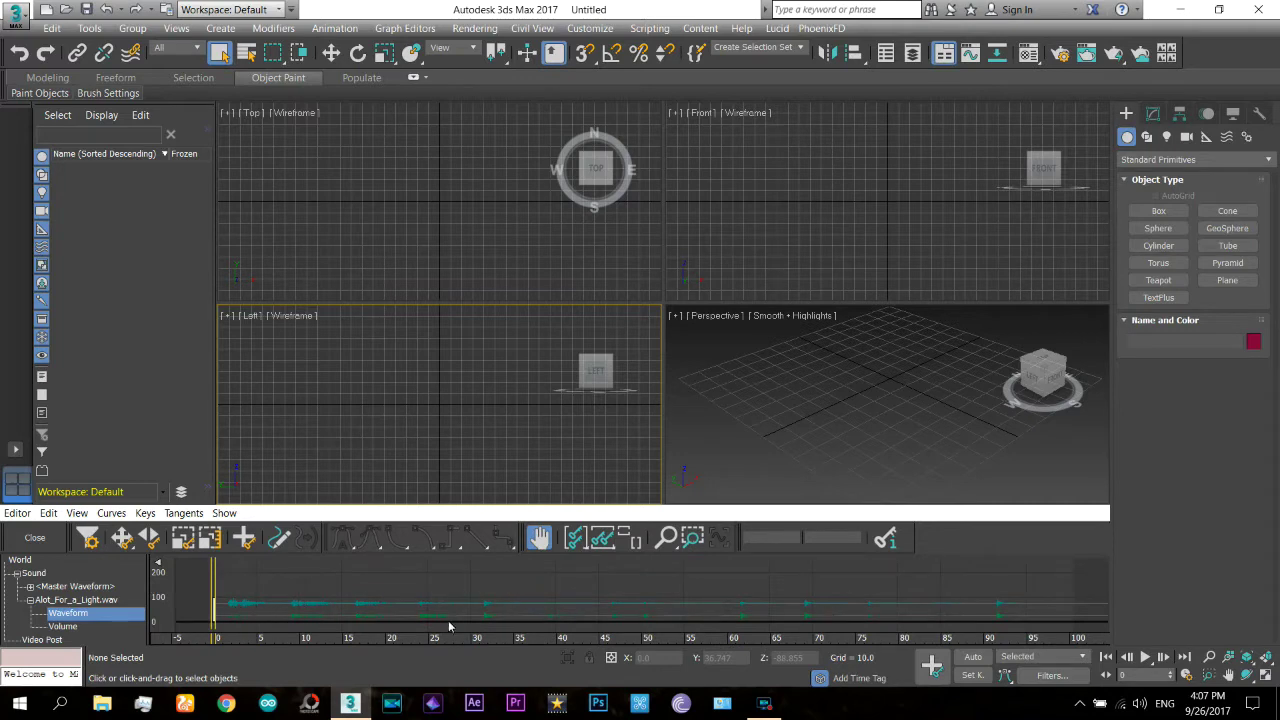
click(898, 452)
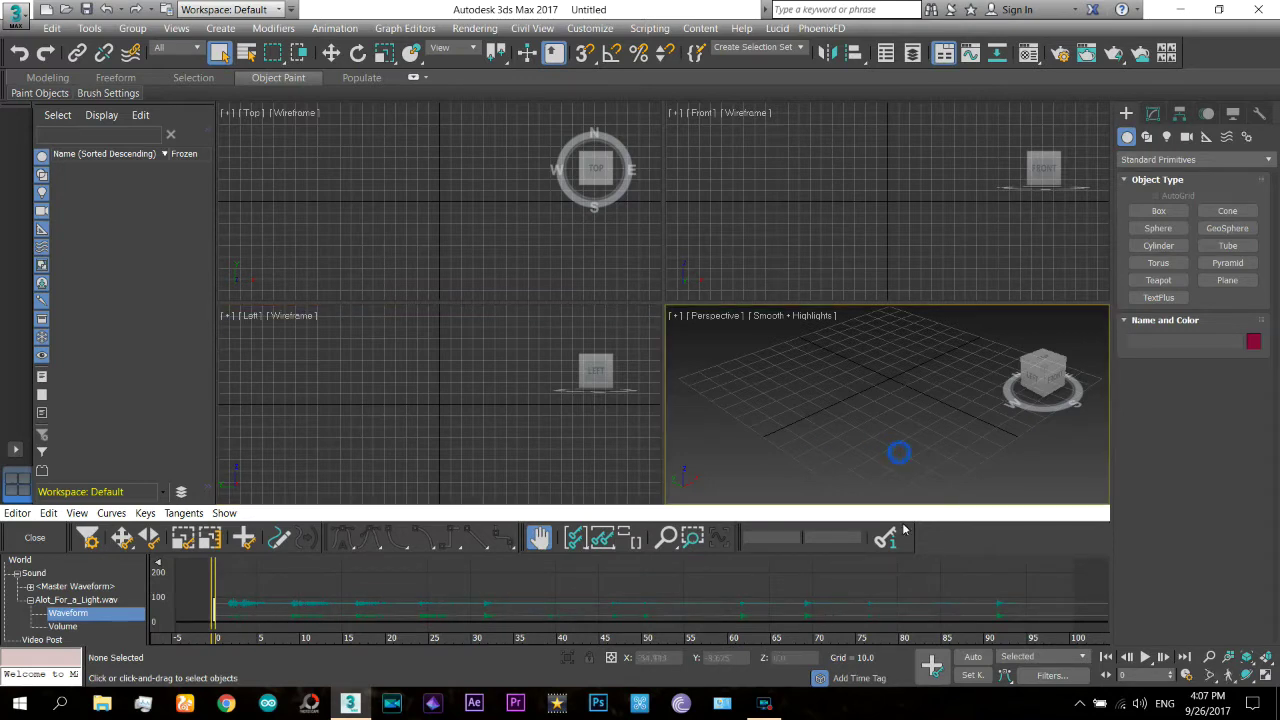
click(1268, 680)
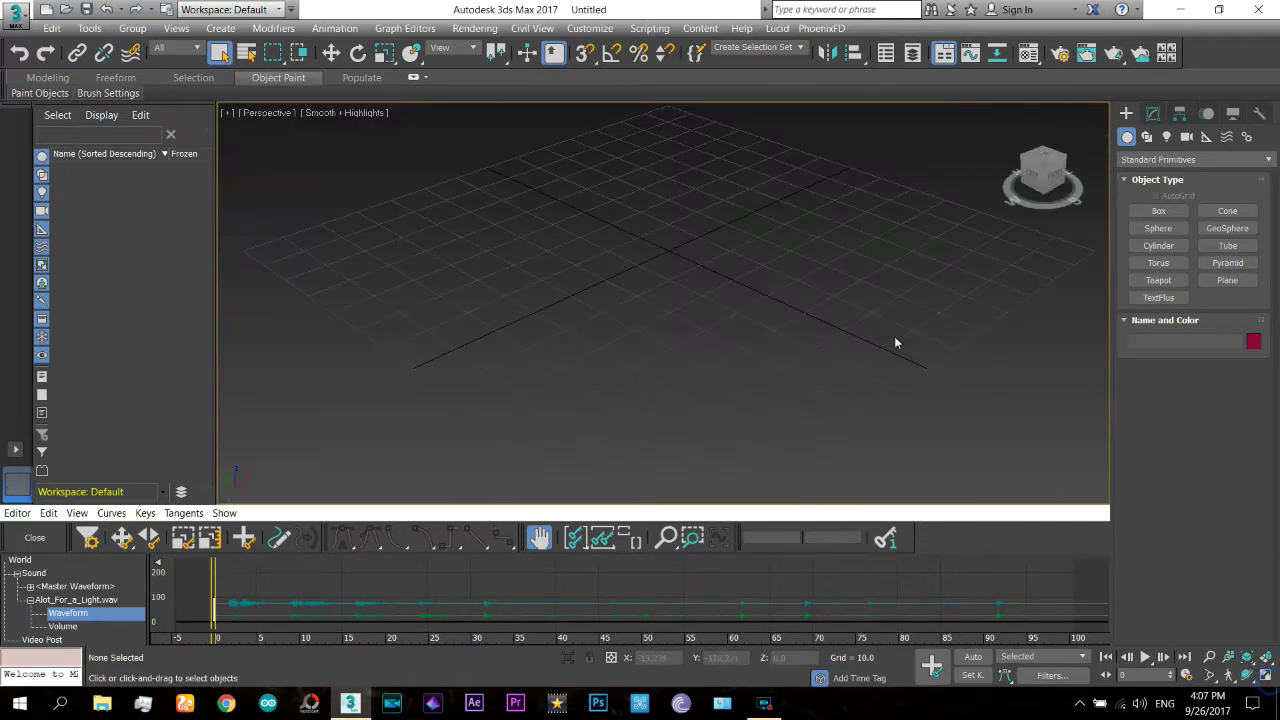
click(1247, 138)
Step: Create a full-height biped by dragging upward on the grid
click(1150, 228)
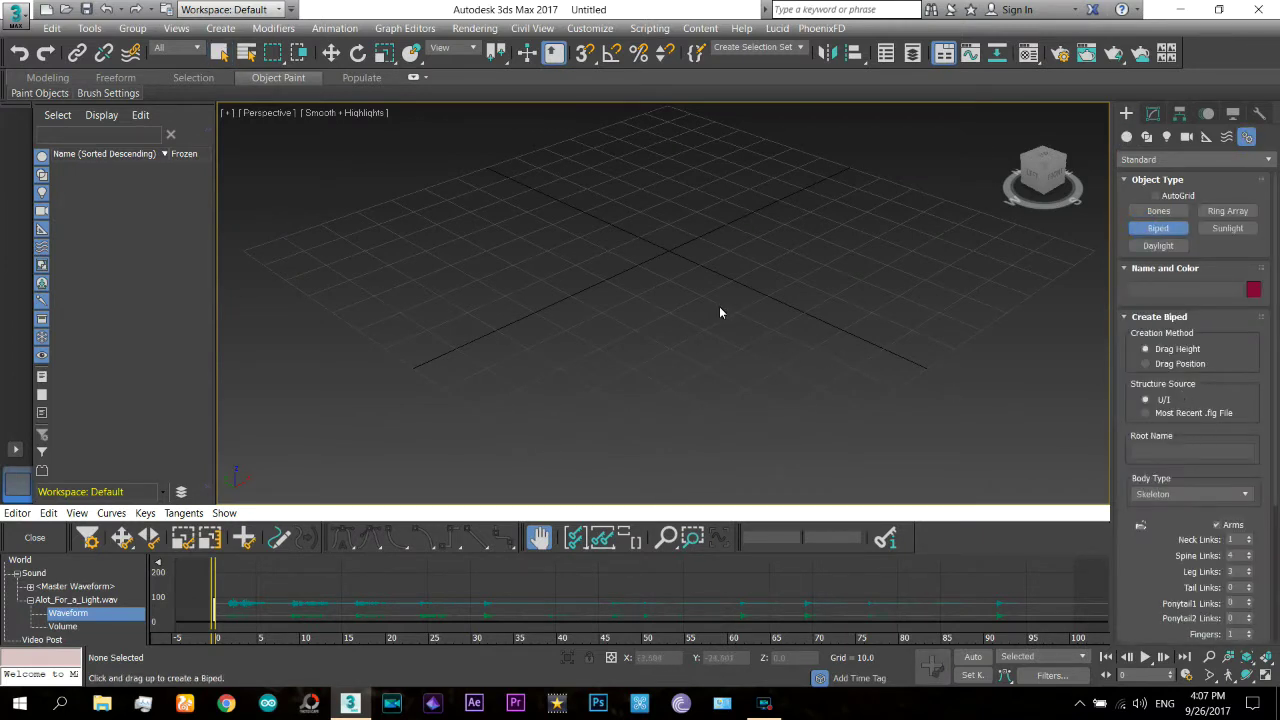
drag(704, 356, 895, 45)
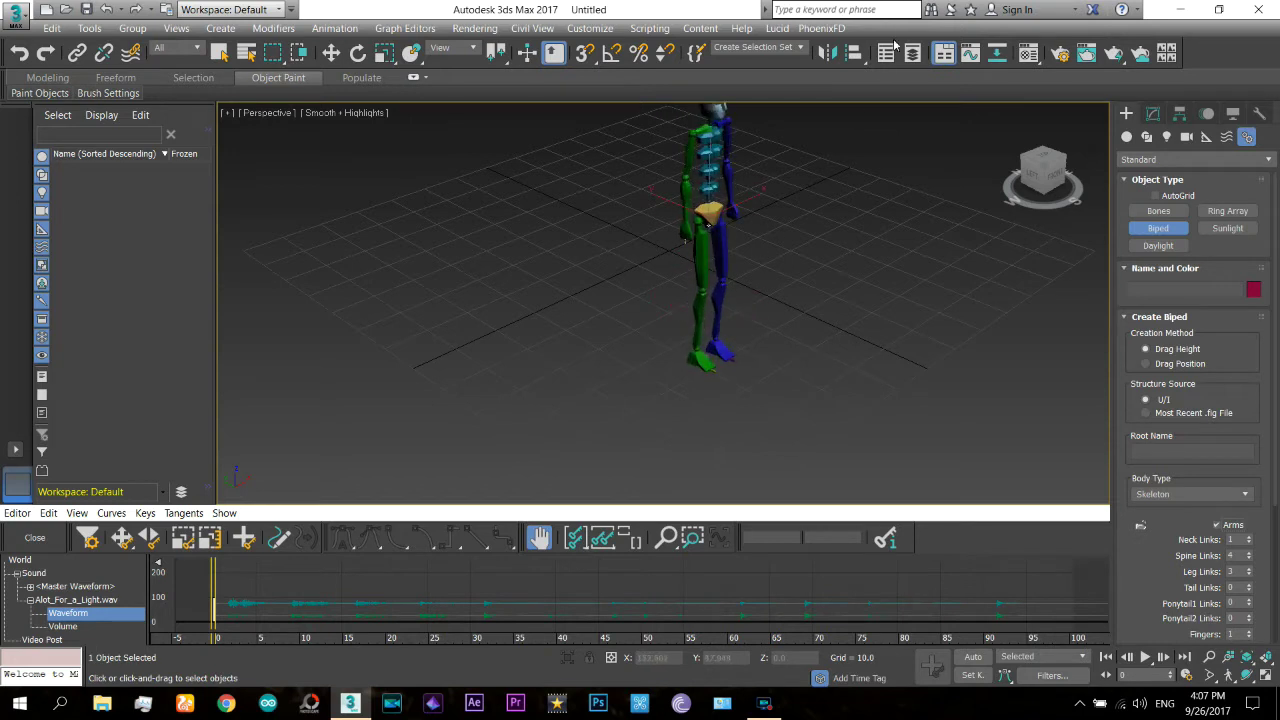
right_click(796, 235)
key(z)
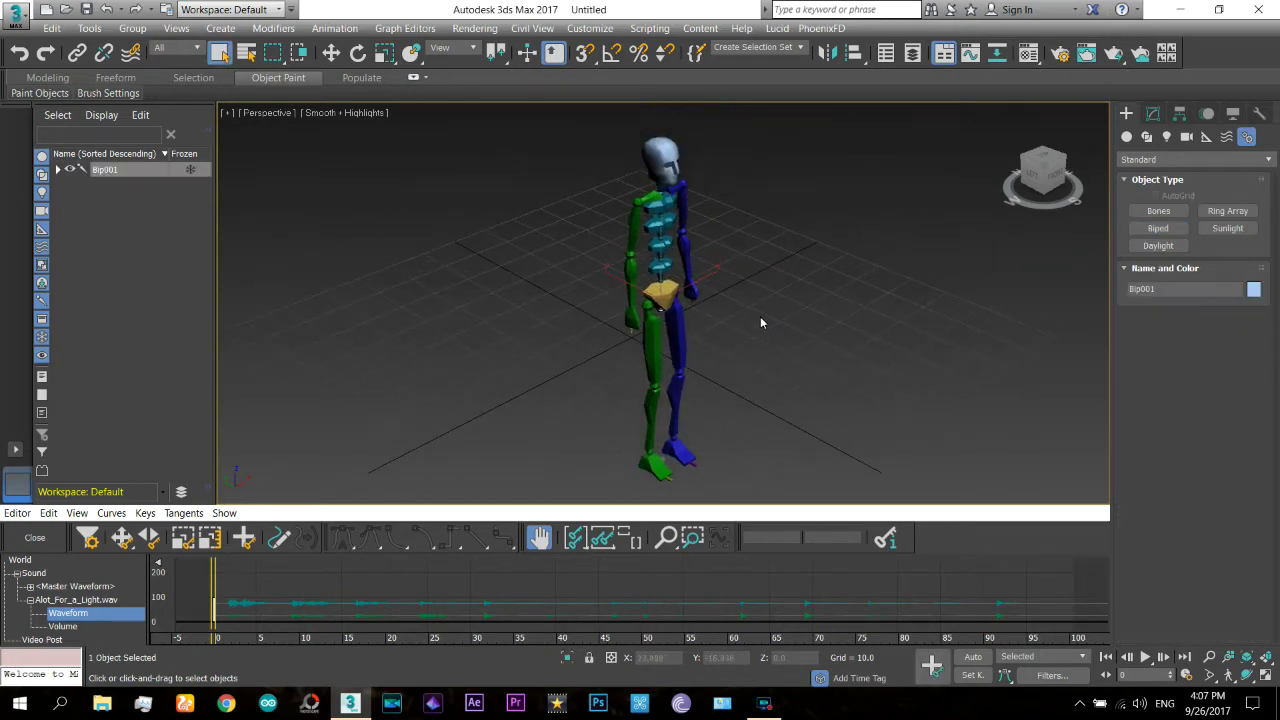
Step: Move the biped toward the grid centre and pan the view to frame it
right_click(680, 310)
click(710, 328)
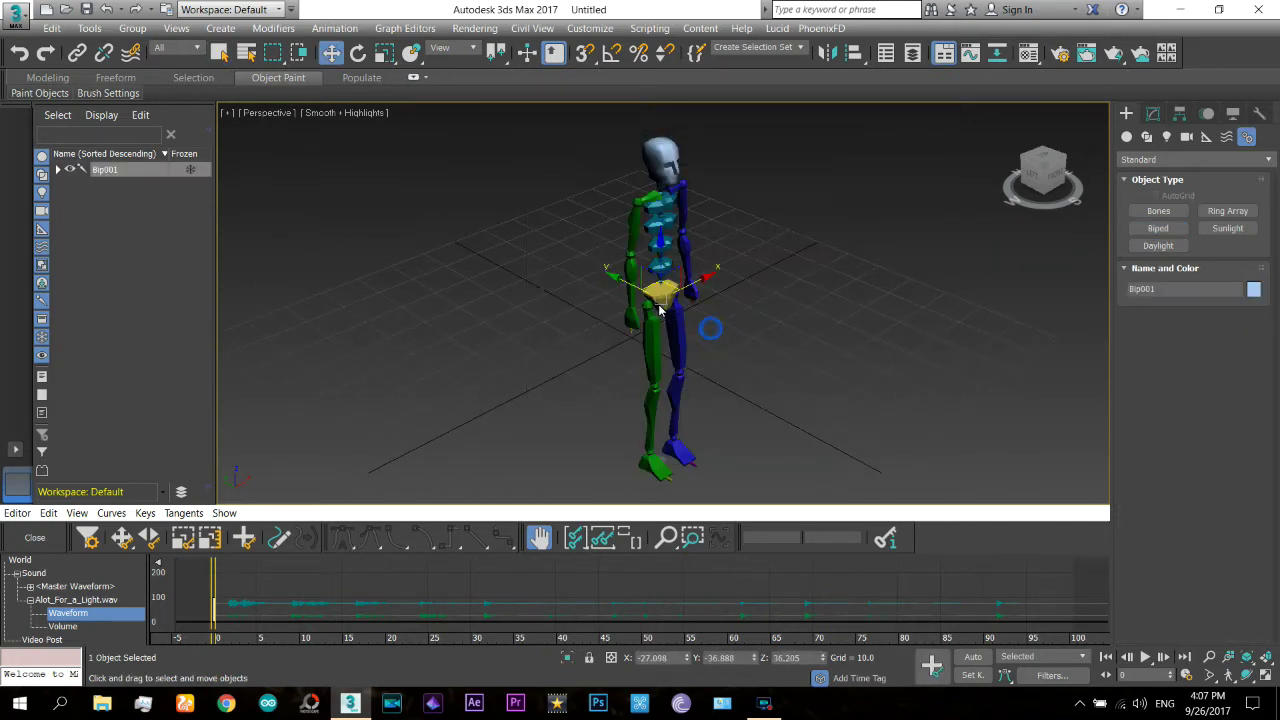
drag(659, 310, 640, 192)
middle_drag(708, 295, 717, 375)
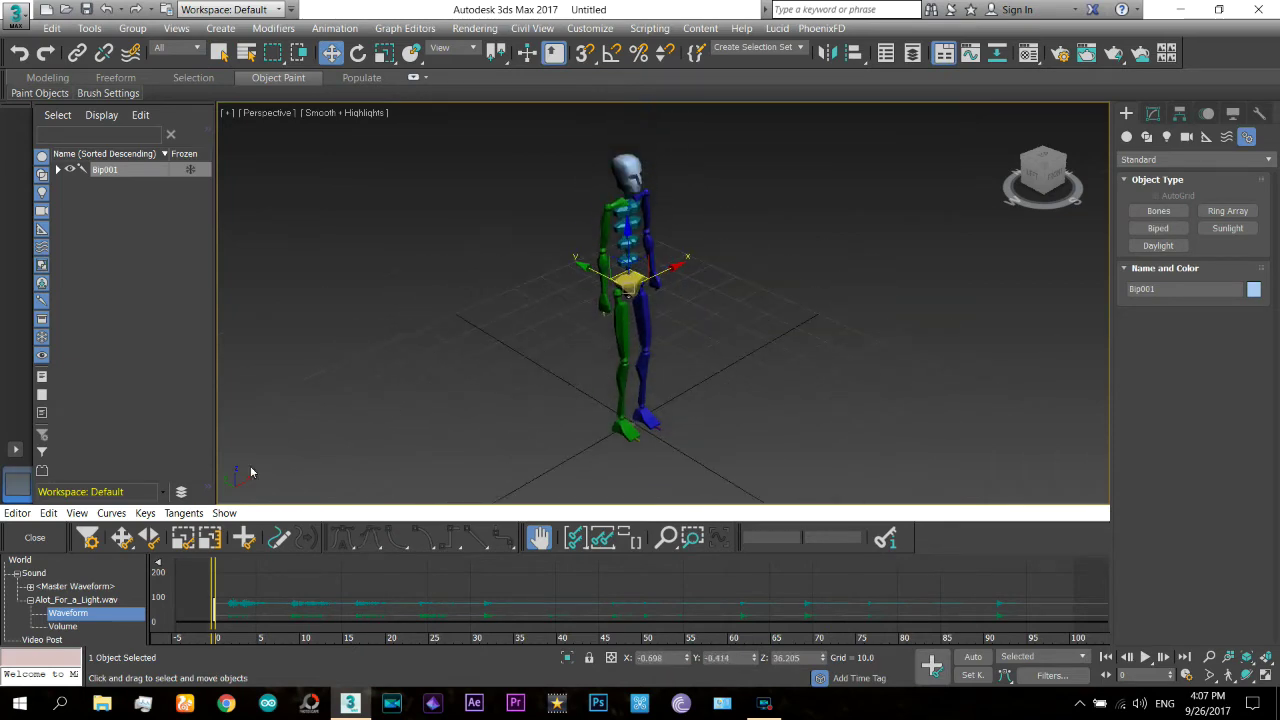
right_click(236, 570)
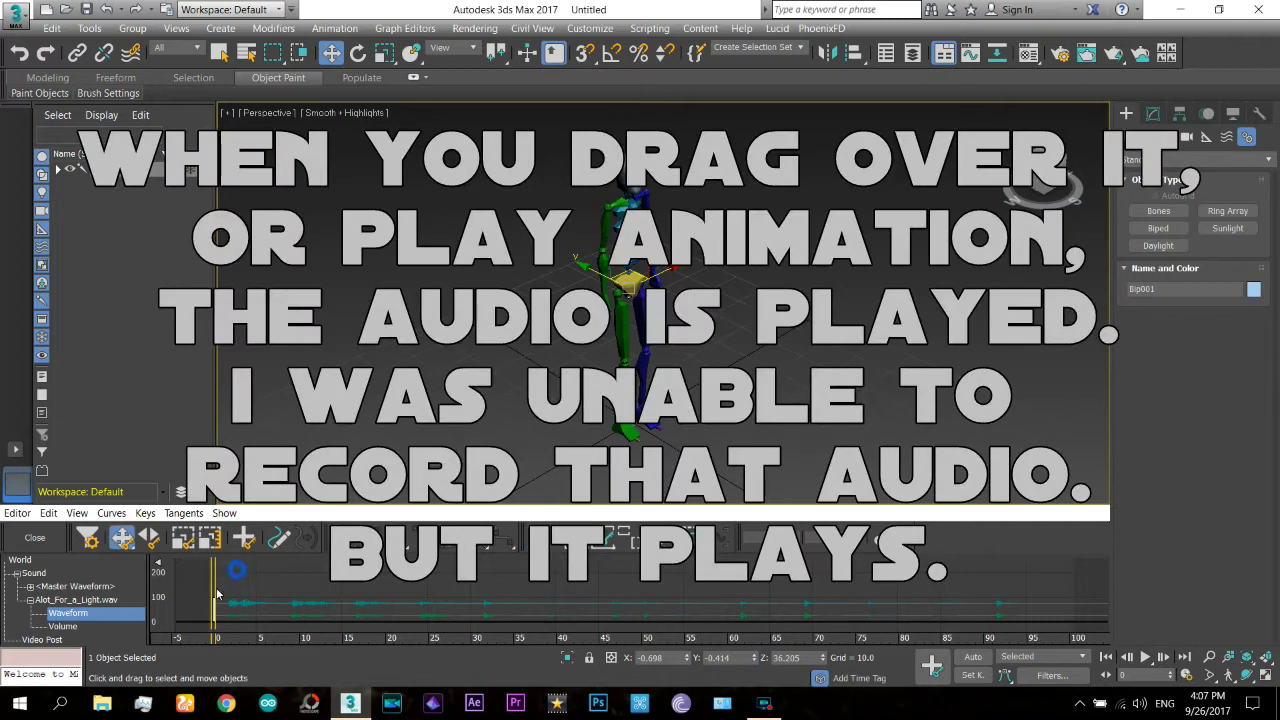
drag(220, 587, 478, 590)
click(1145, 657)
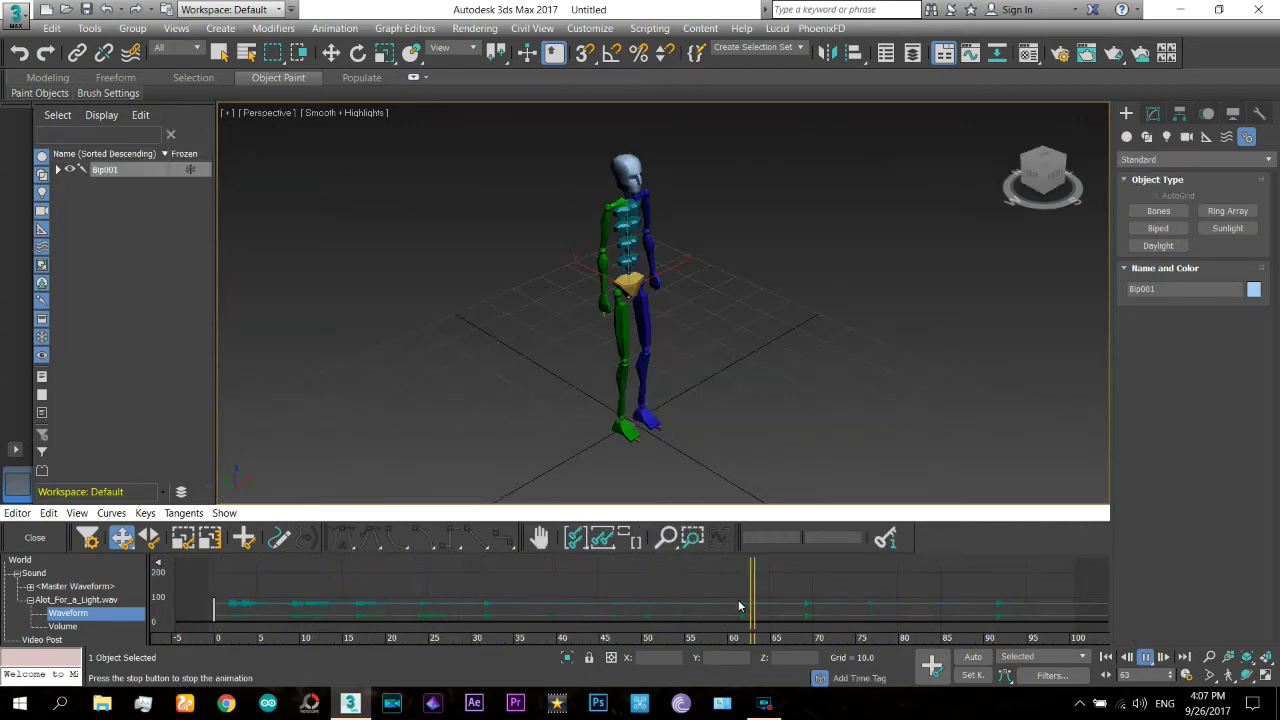
key(slash)
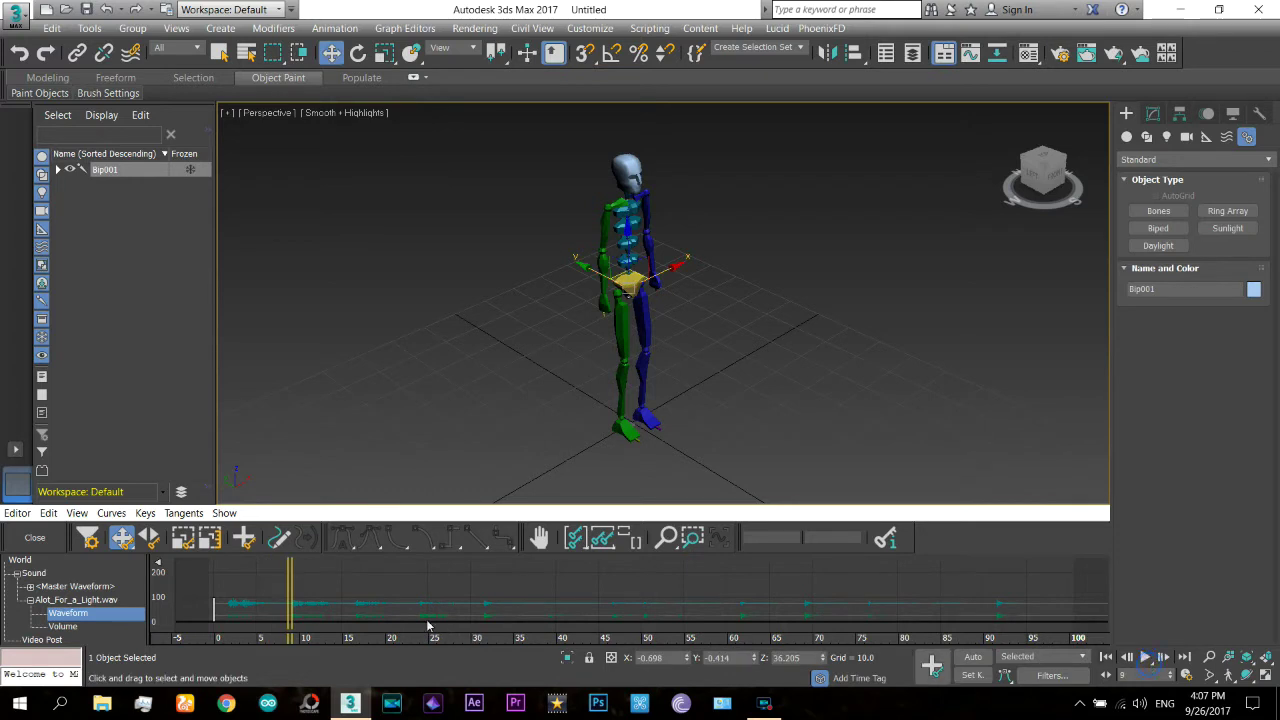
key(Home)
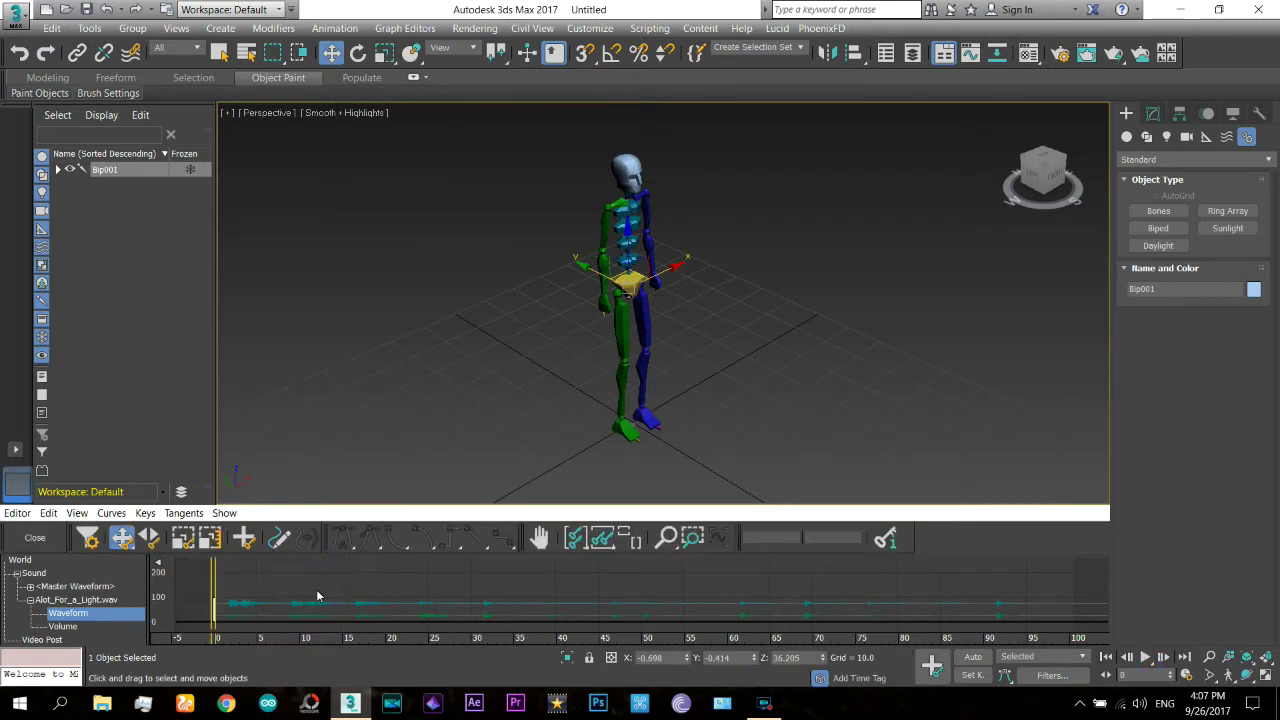
drag(218, 576, 329, 578)
Step: At frame 0, switch to the Front view and select the biped's feet
key(Home)
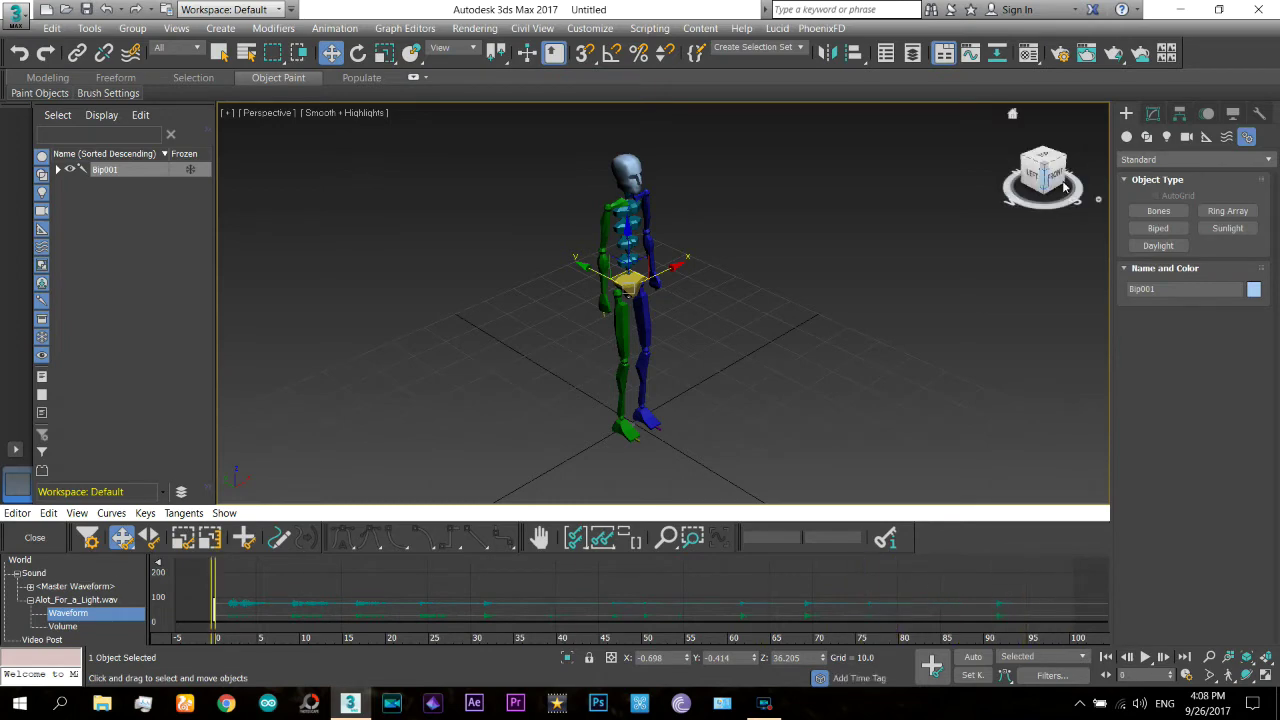
click(1058, 178)
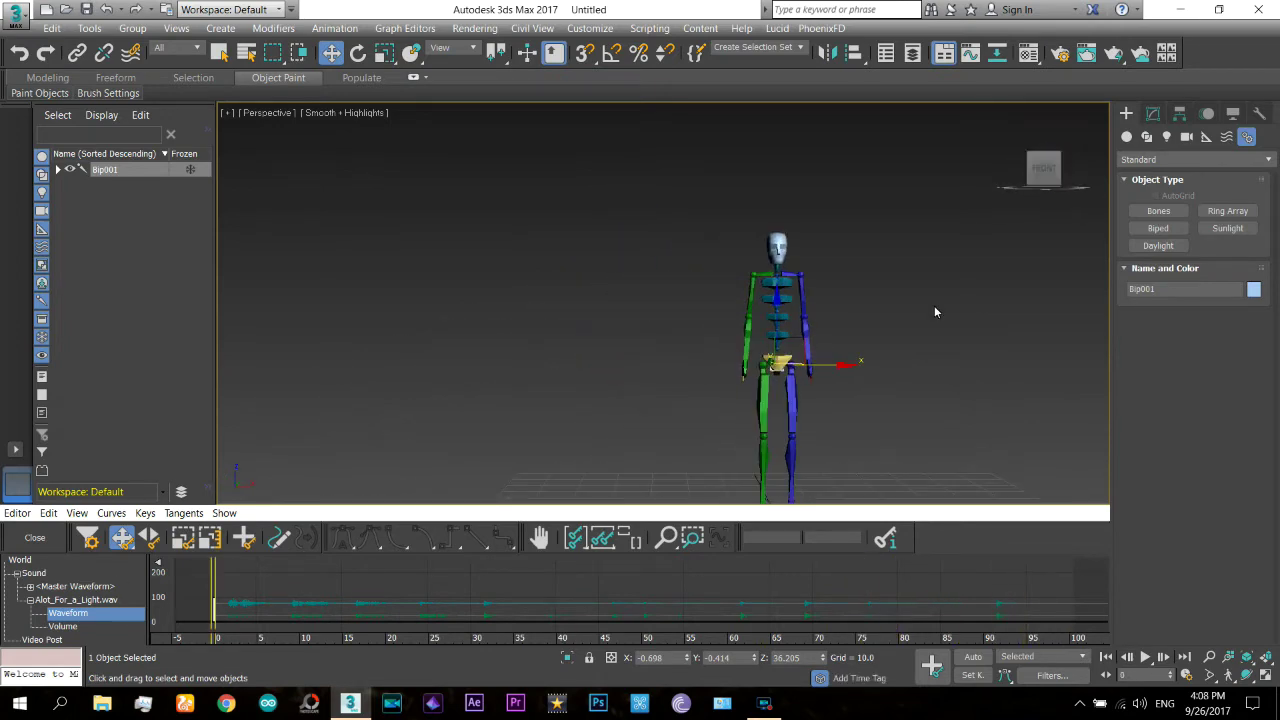
key(f)
scroll(738, 360, down, 1)
scroll(686, 400, down, 1)
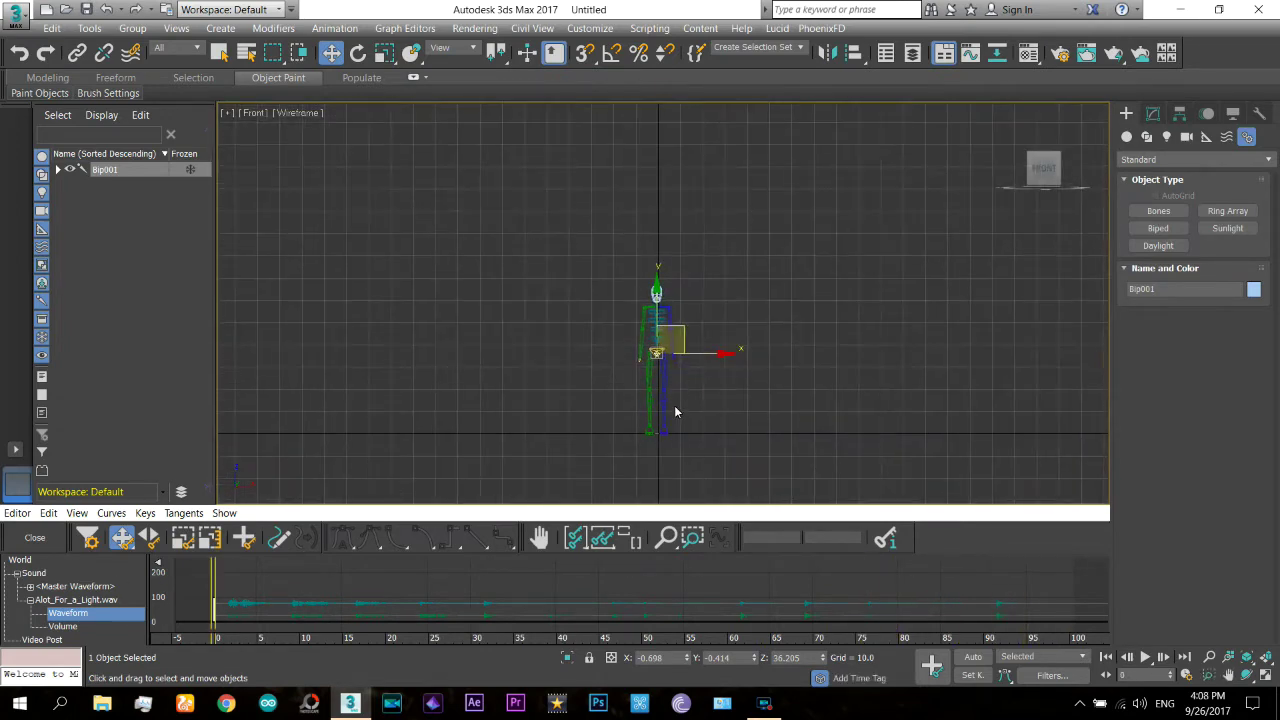
click(678, 442)
double_click(628, 435)
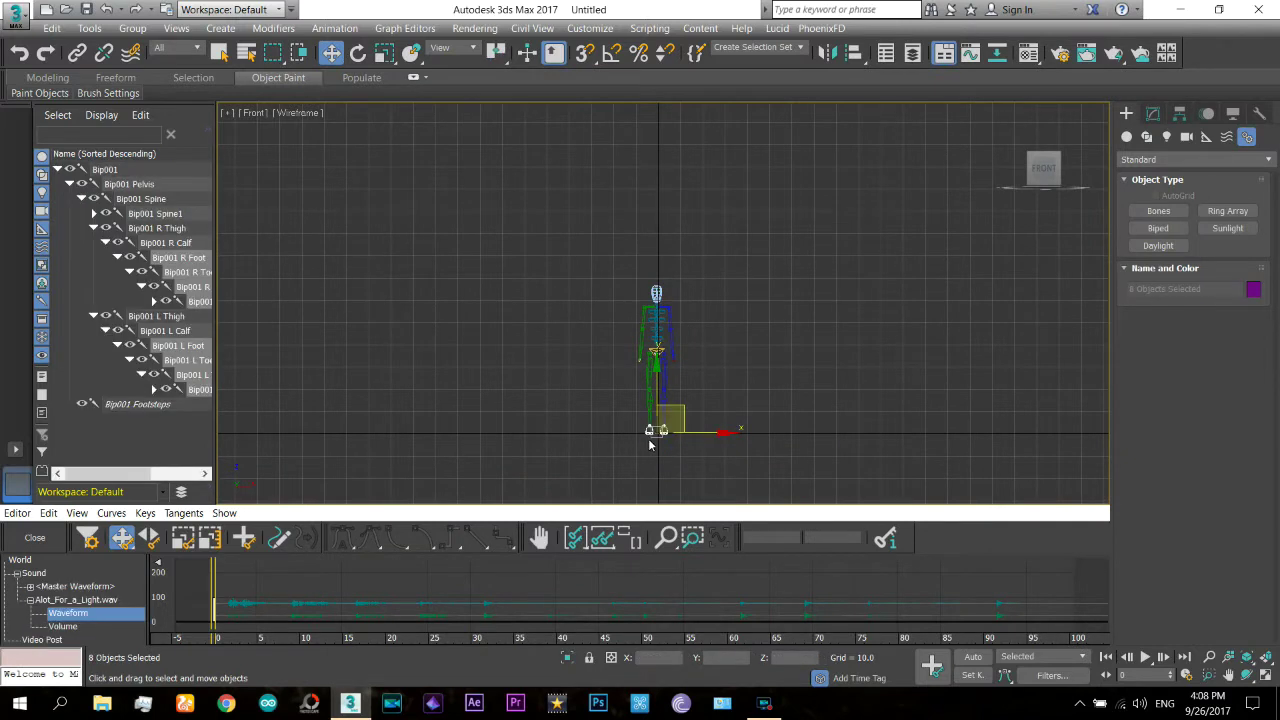
Step: Open the Motion panel, turn on Auto Key, and zoom in on the skeleton
click(1207, 116)
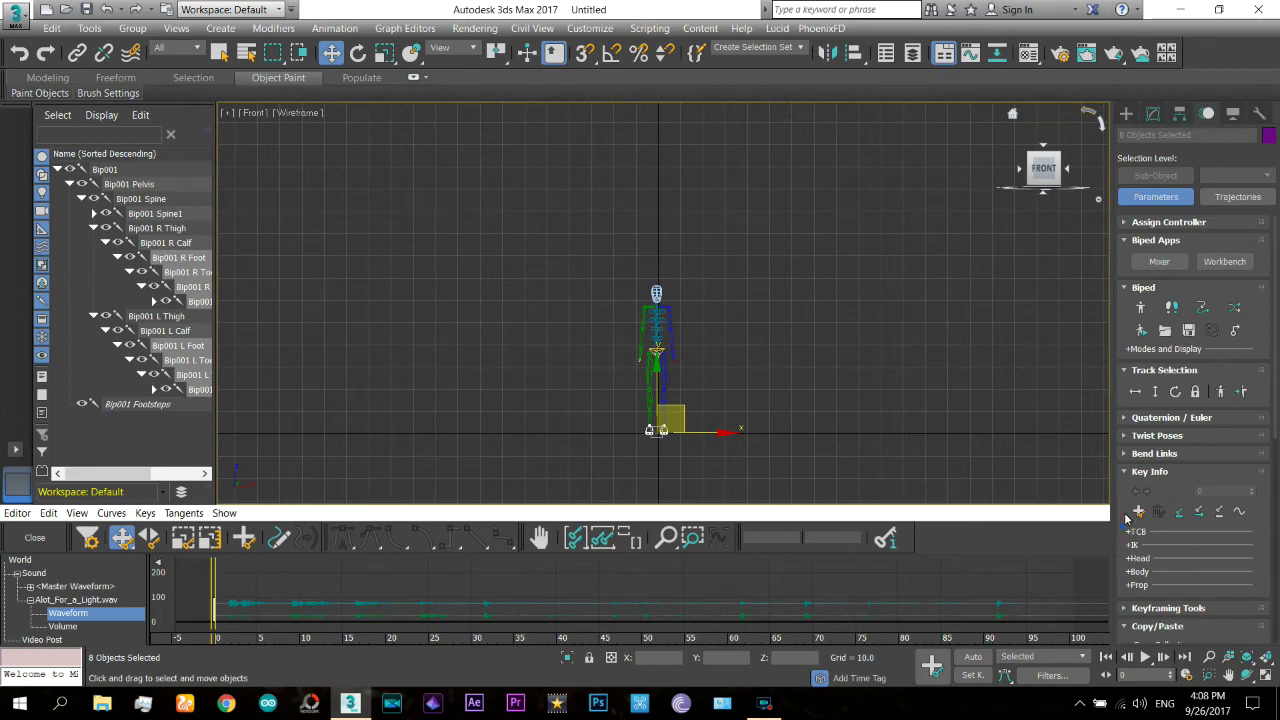
scroll(1127, 518, down, 5)
click(968, 657)
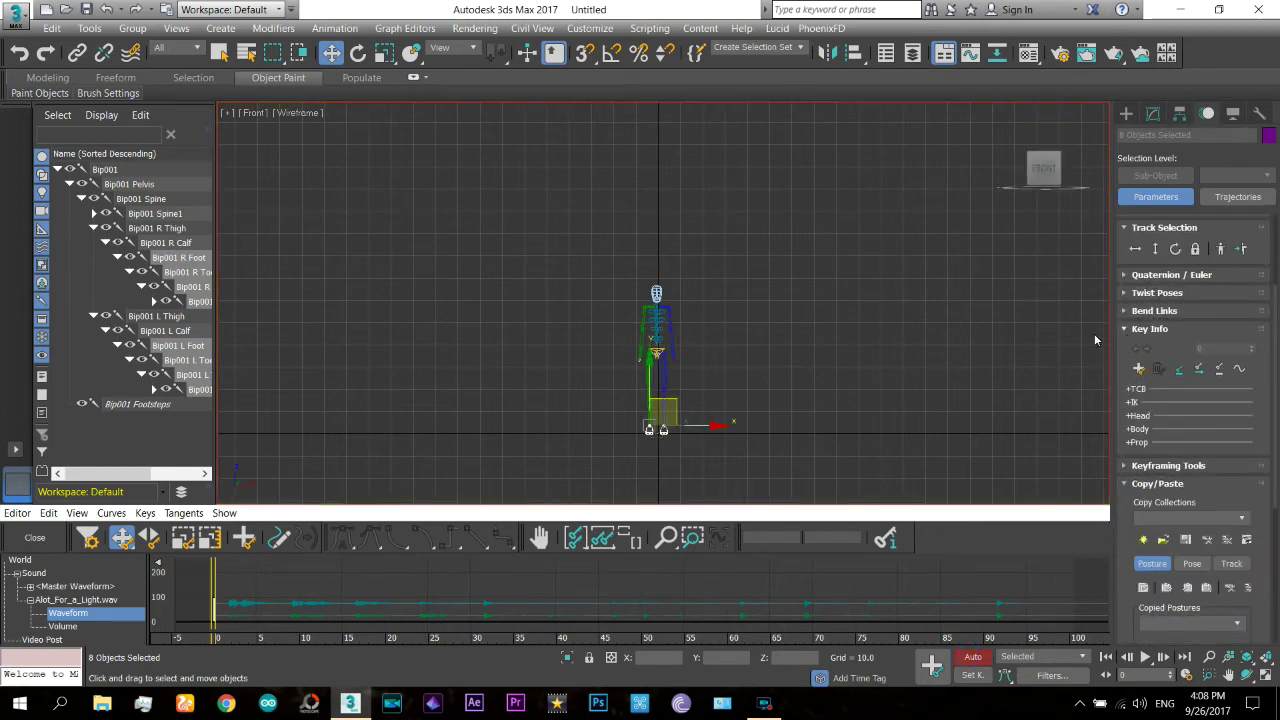
middle_drag(762, 334, 719, 287)
click(1208, 656)
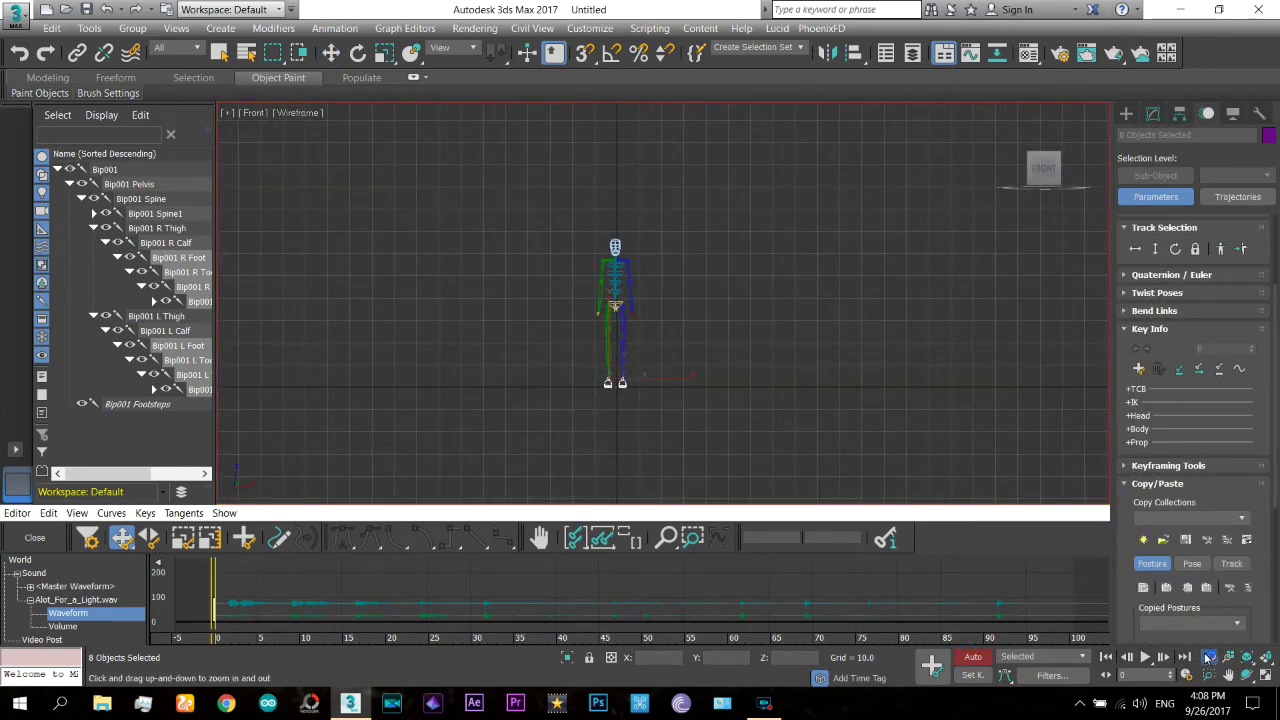
drag(625, 367, 683, 241)
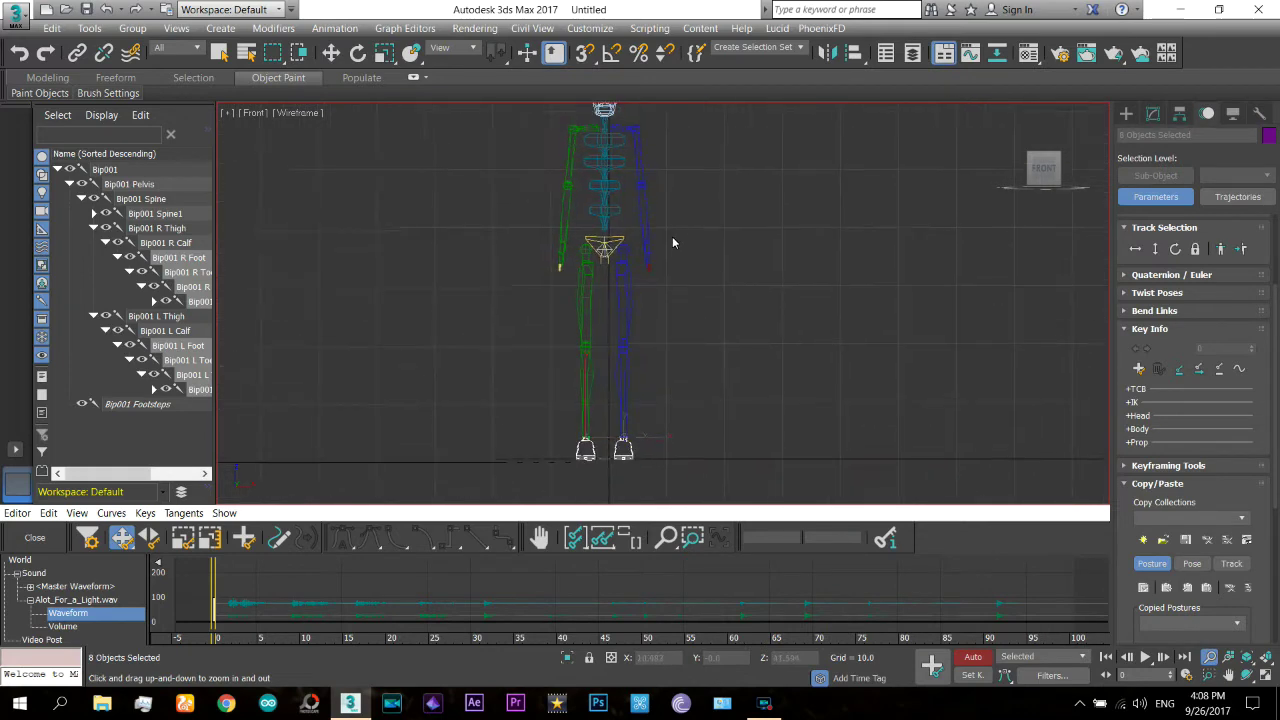
Step: Shade the biped with Smooth + Highlights, give its feet a planted key, and select Bip001
key(F3)
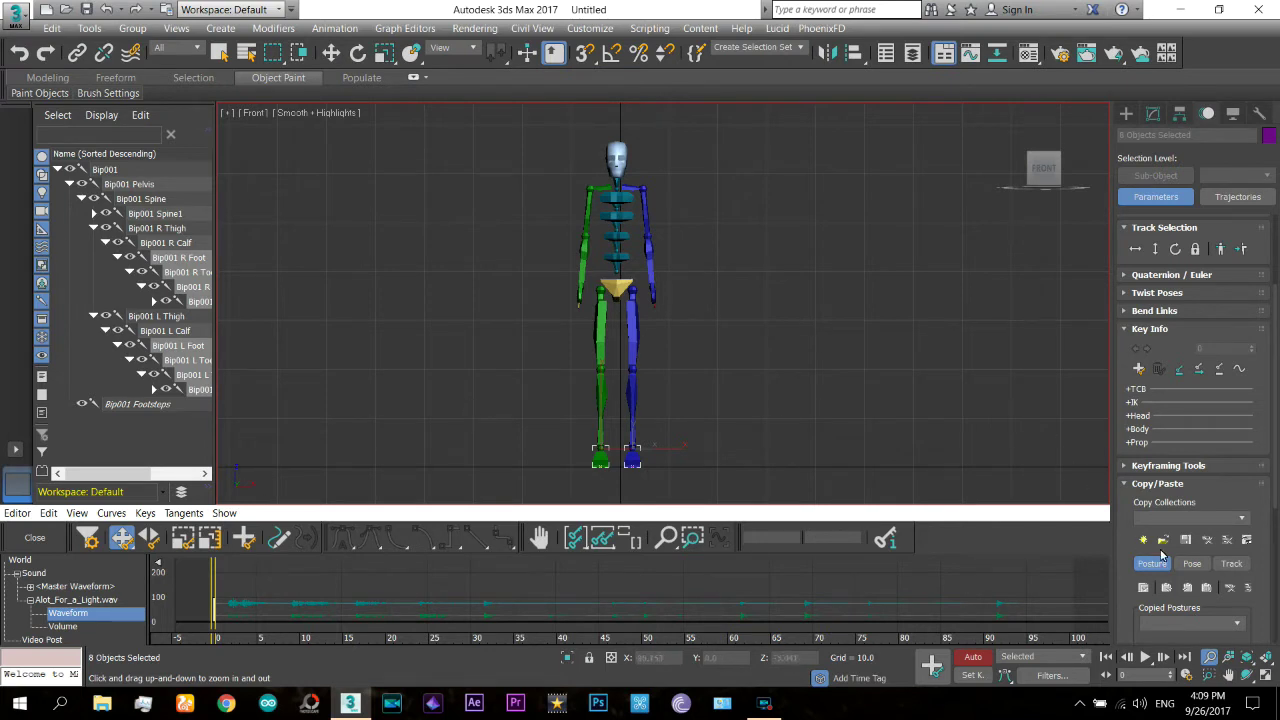
key(w)
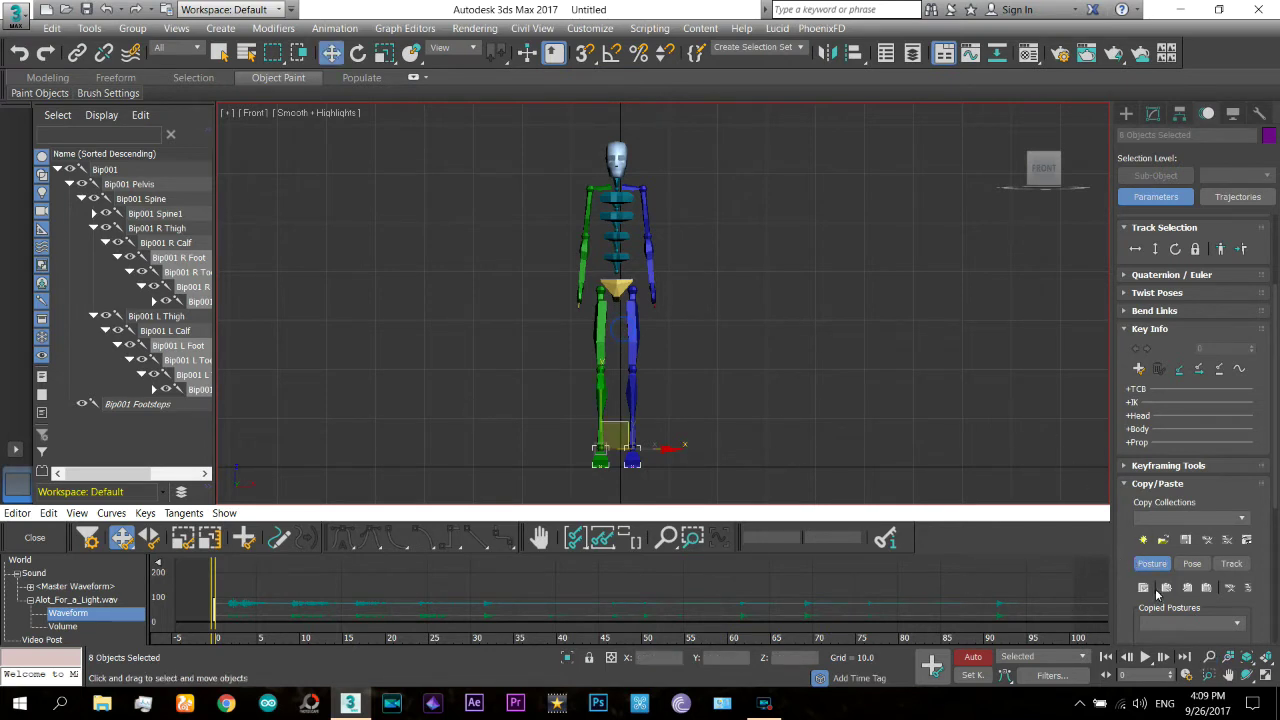
click(1178, 370)
click(105, 170)
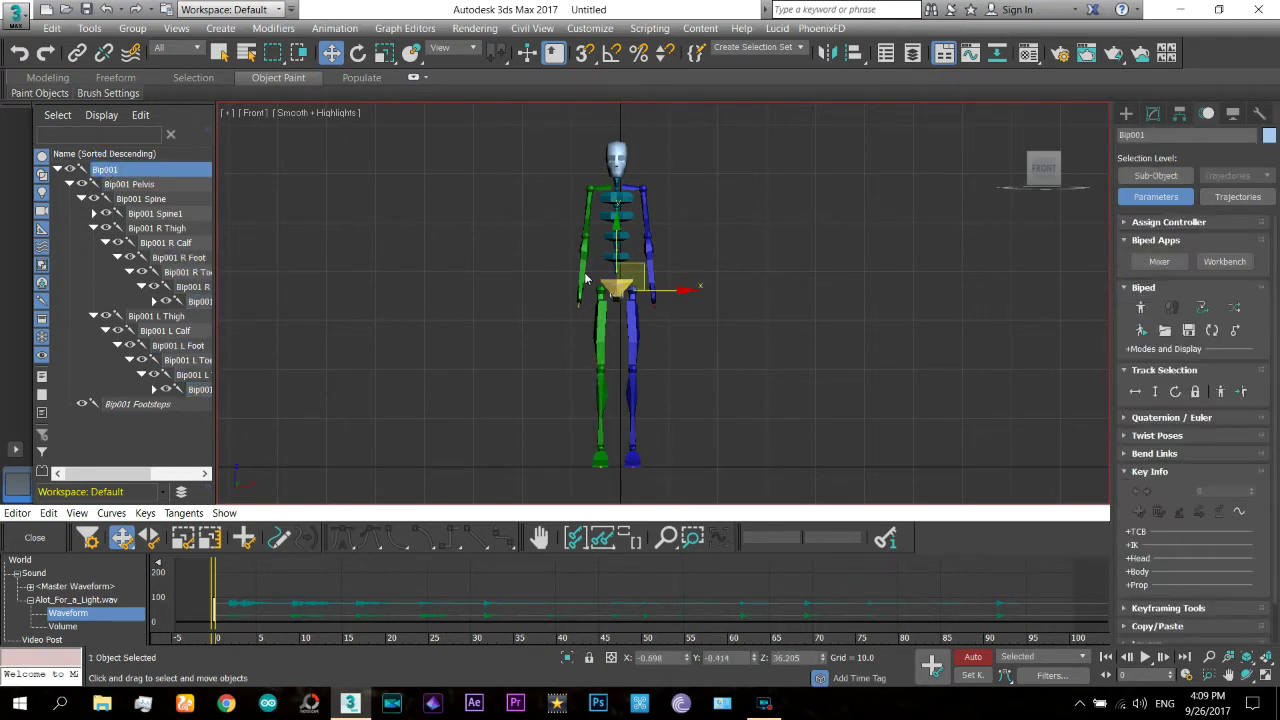
Step: Try a body move, cancel it, and test bone selections a few frames in
drag(674, 258, 668, 358)
right_click(677, 348)
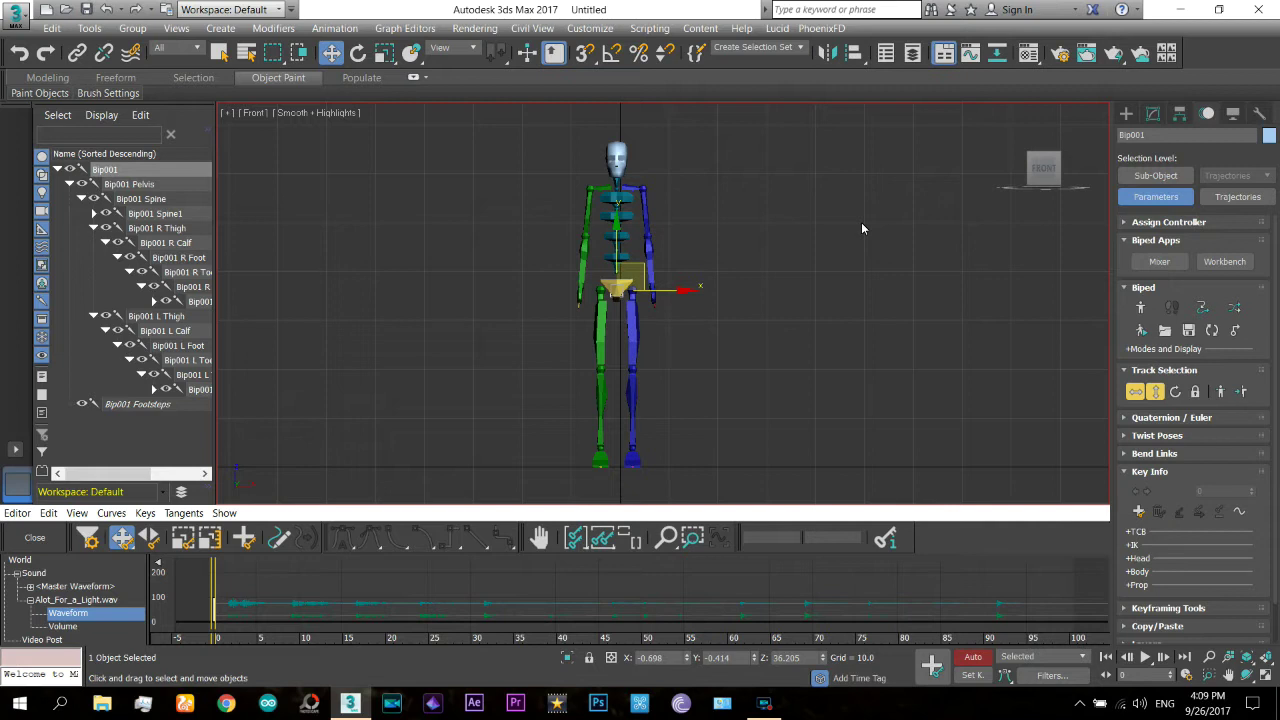
mouse_move(213, 585)
mouse_down()
mouse_move(234, 609)
mouse_move(342, 611)
mouse_move(228, 611)
mouse_up()
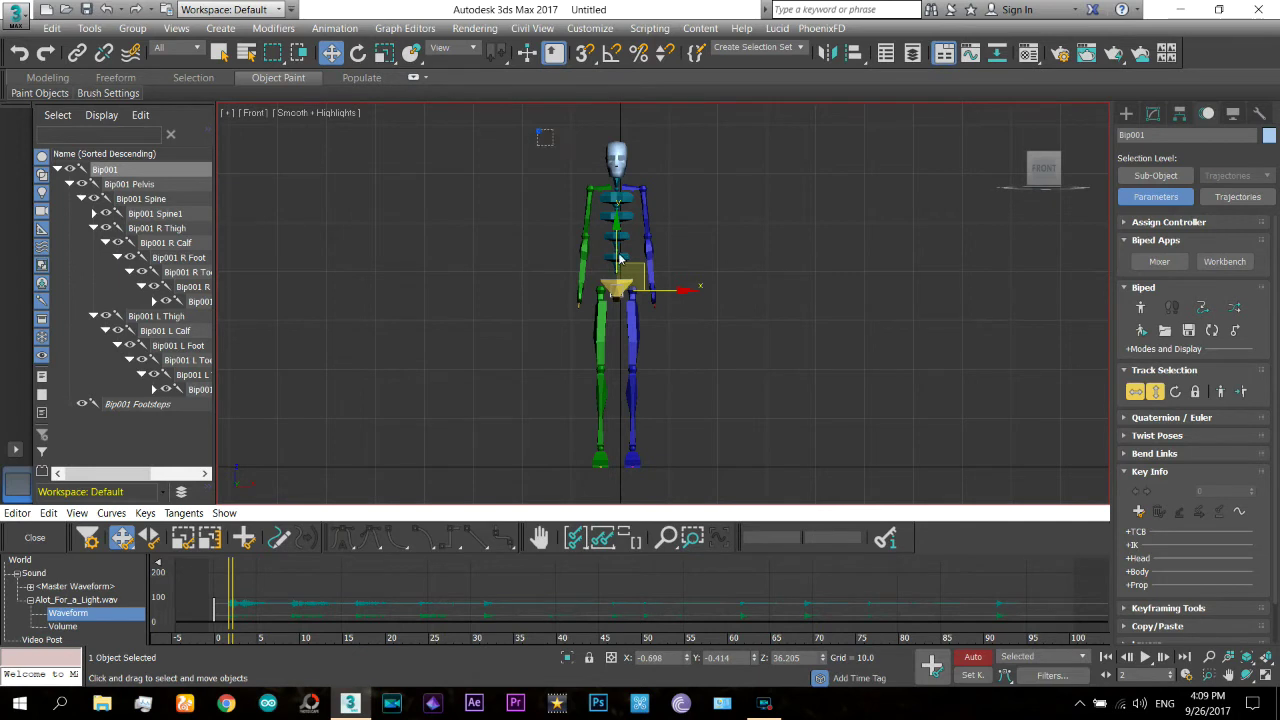
drag(537, 129, 704, 470)
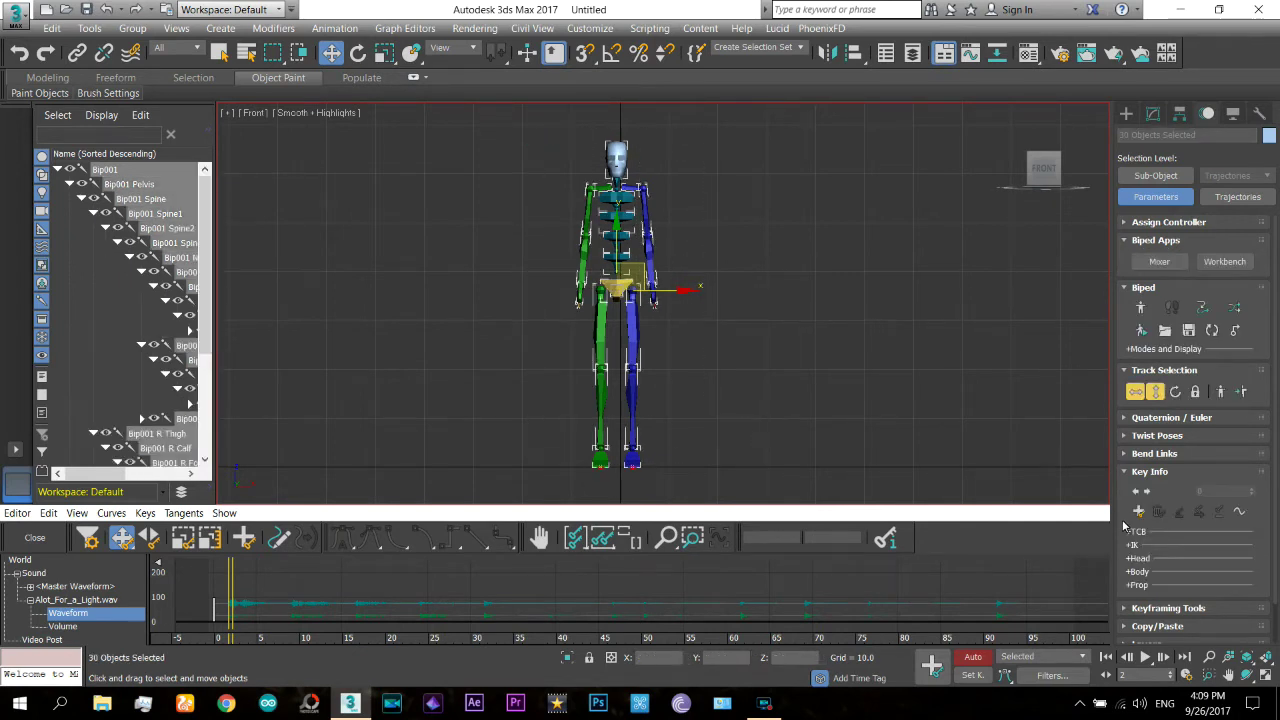
click(566, 368)
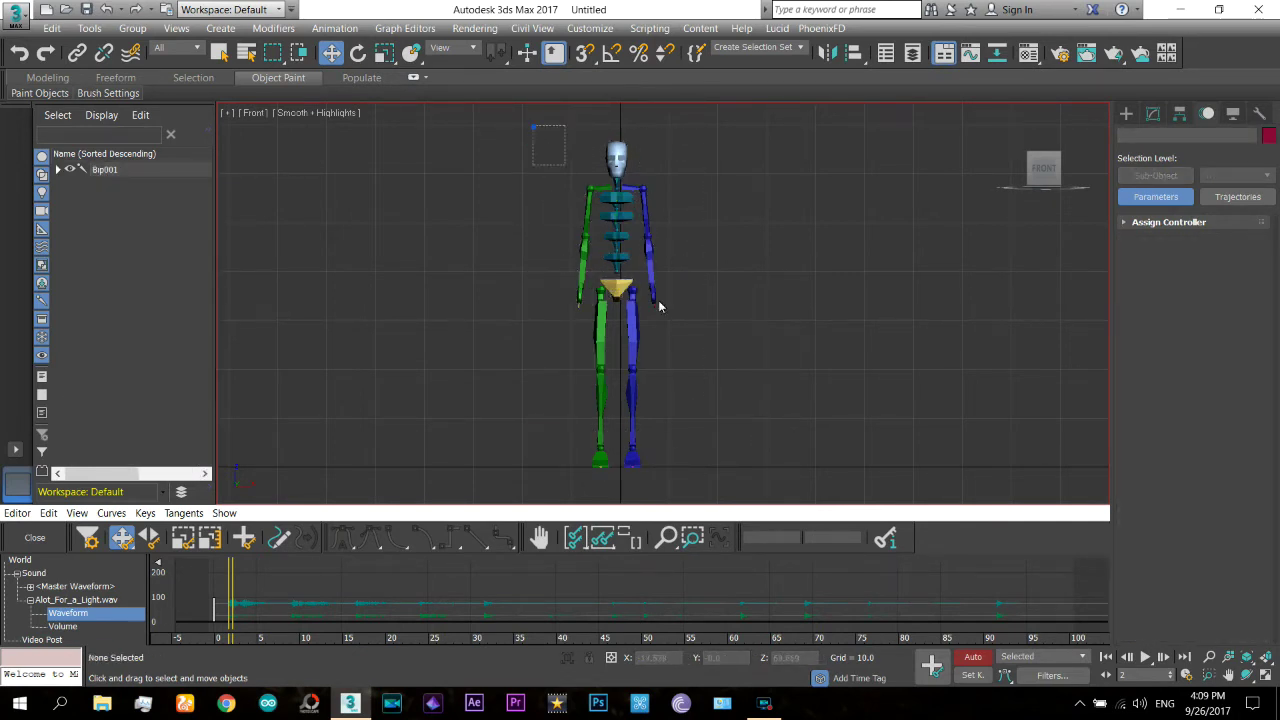
drag(658, 305, 709, 424)
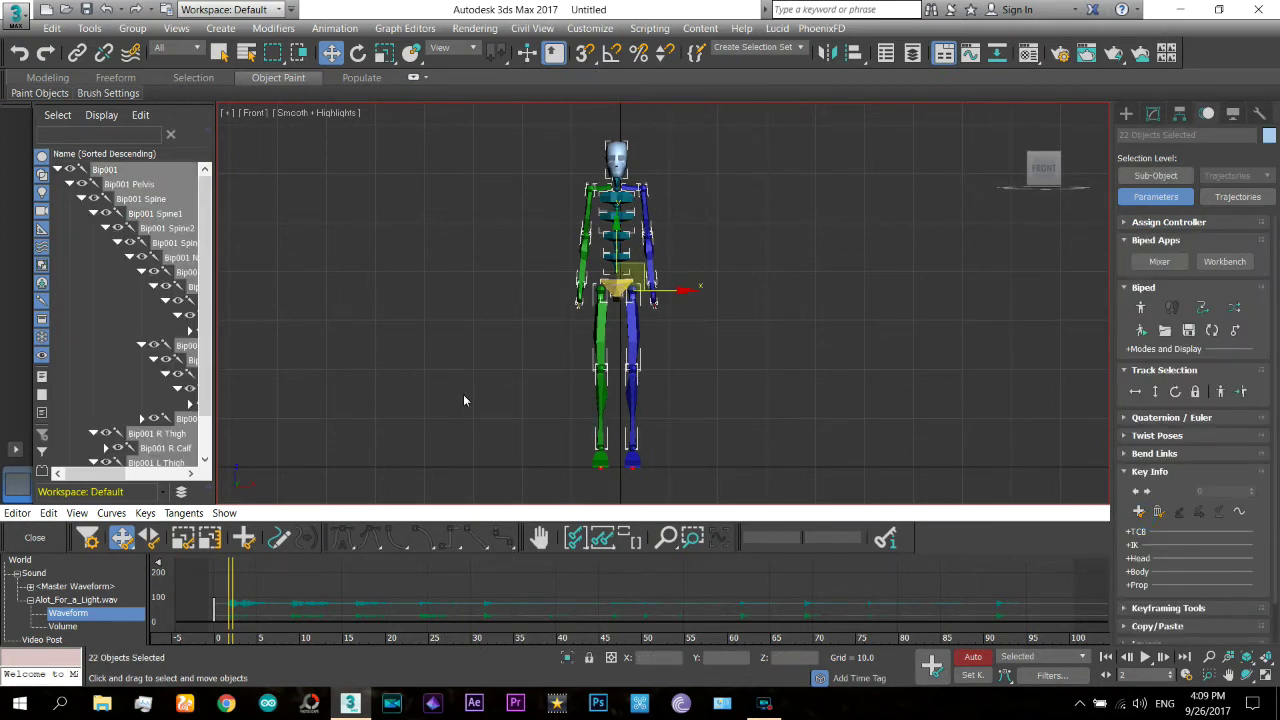
Step: Select Bip001 and key its body lowered into a crouch around frame 9
drag(233, 573, 251, 576)
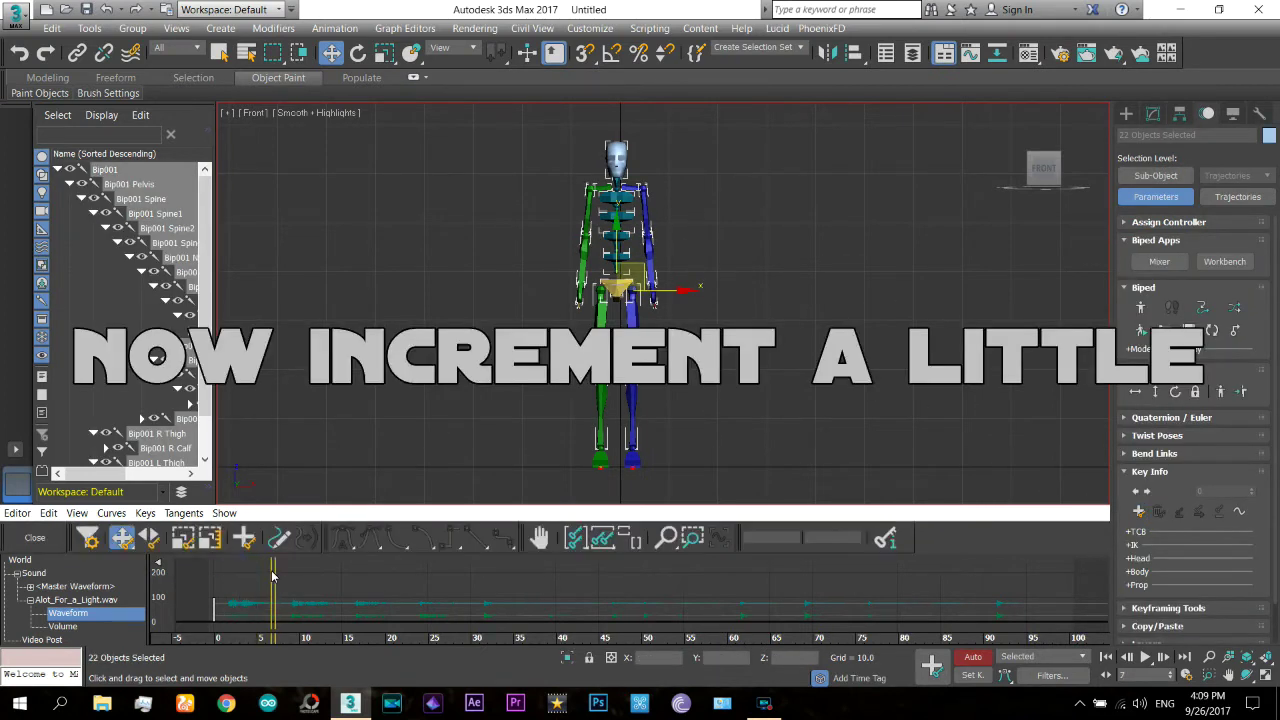
click(726, 372)
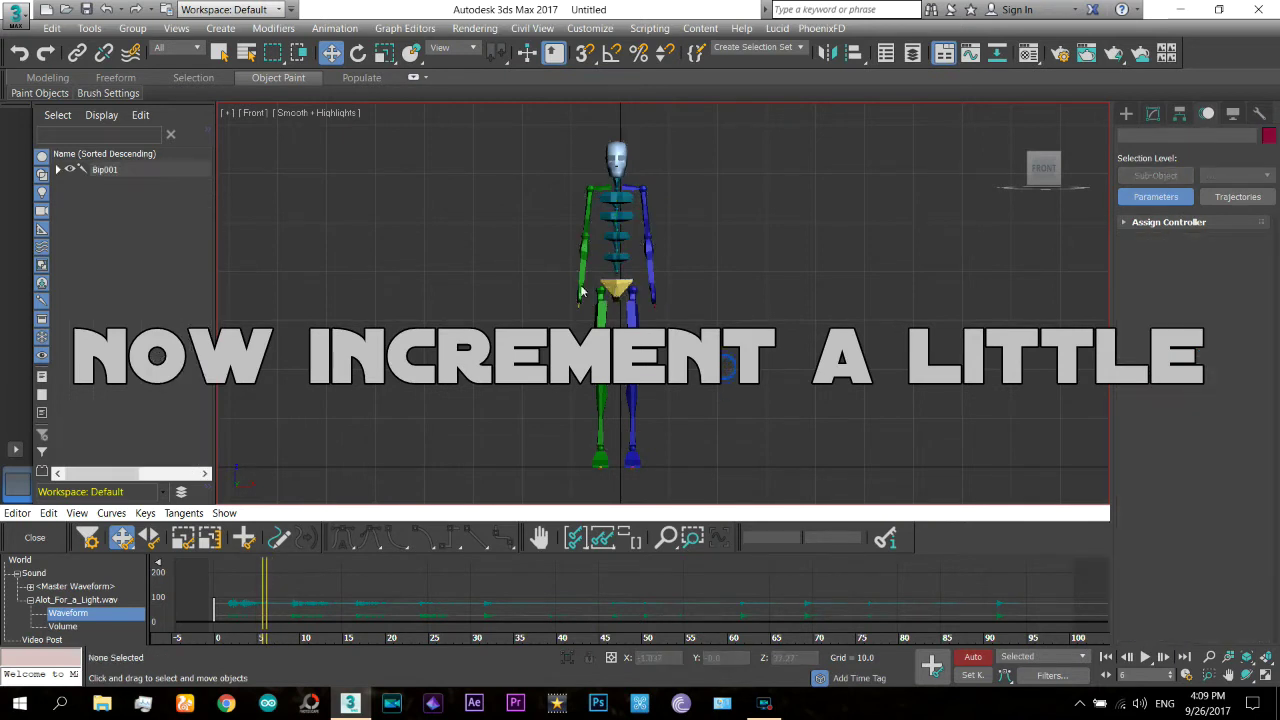
click(117, 173)
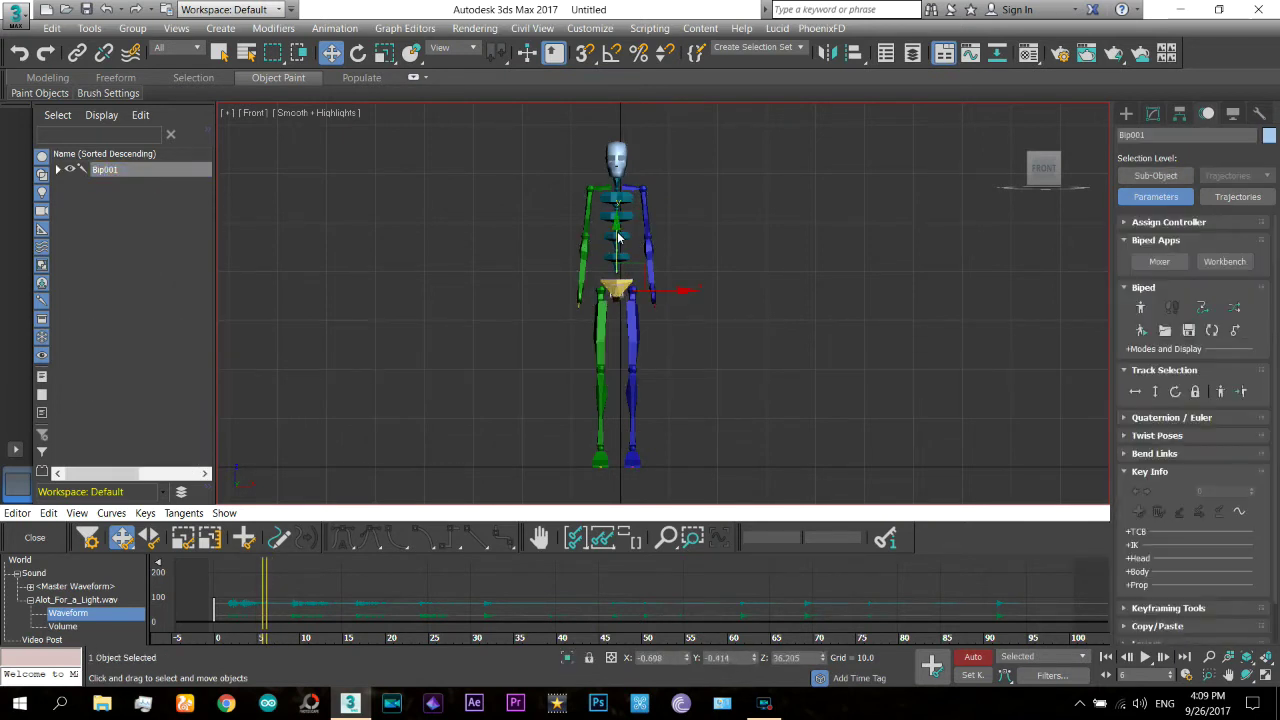
drag(617, 231, 617, 301)
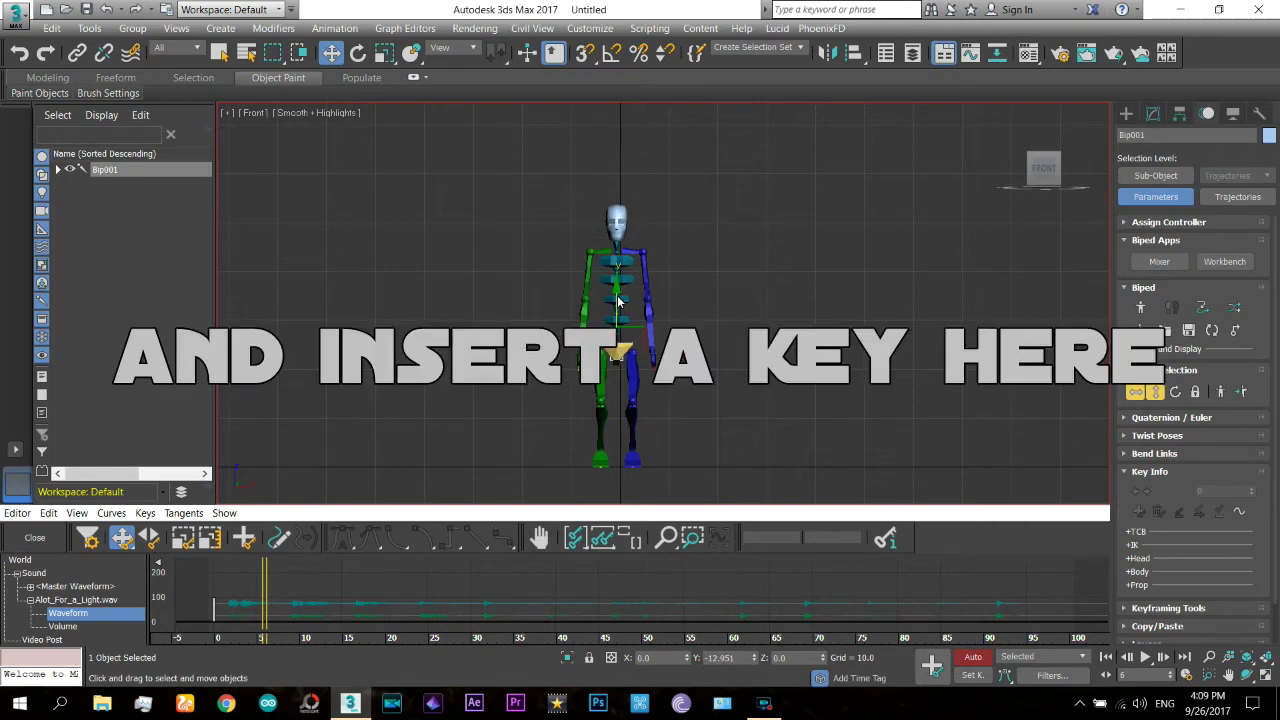
mouse_move(265, 572)
mouse_down()
mouse_move(201, 580)
mouse_move(270, 592)
mouse_up()
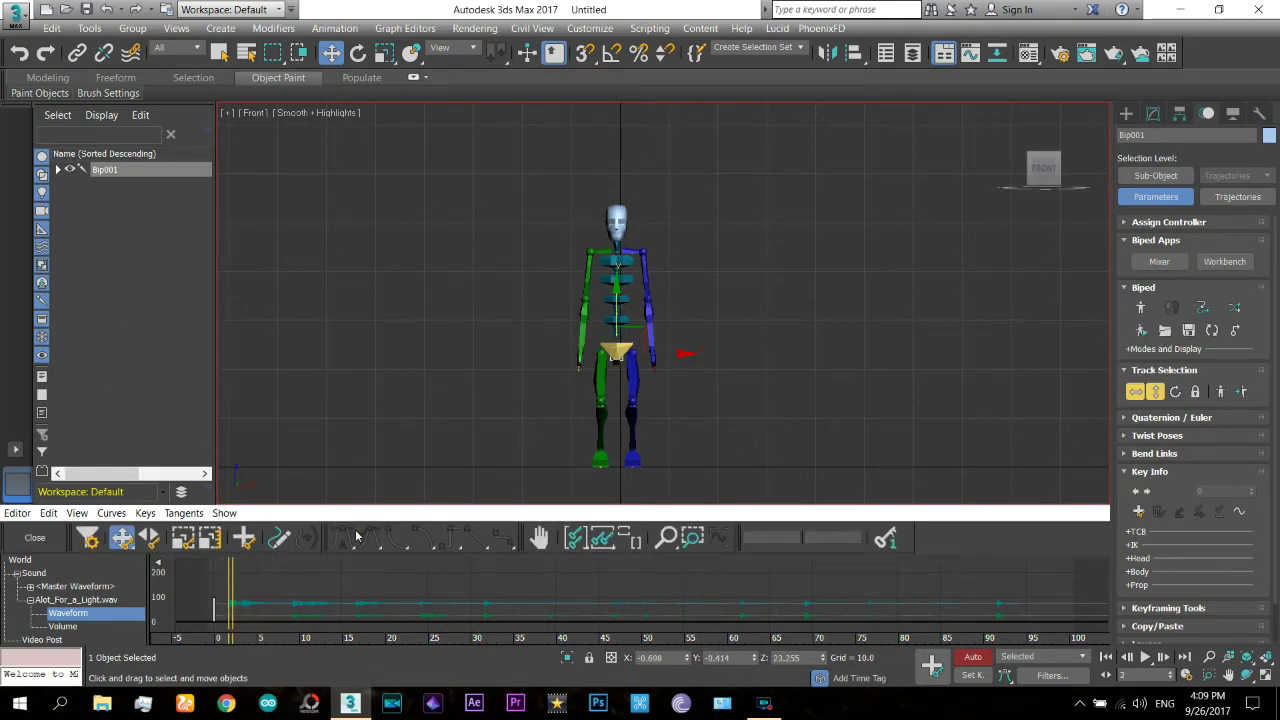
drag(619, 314, 621, 253)
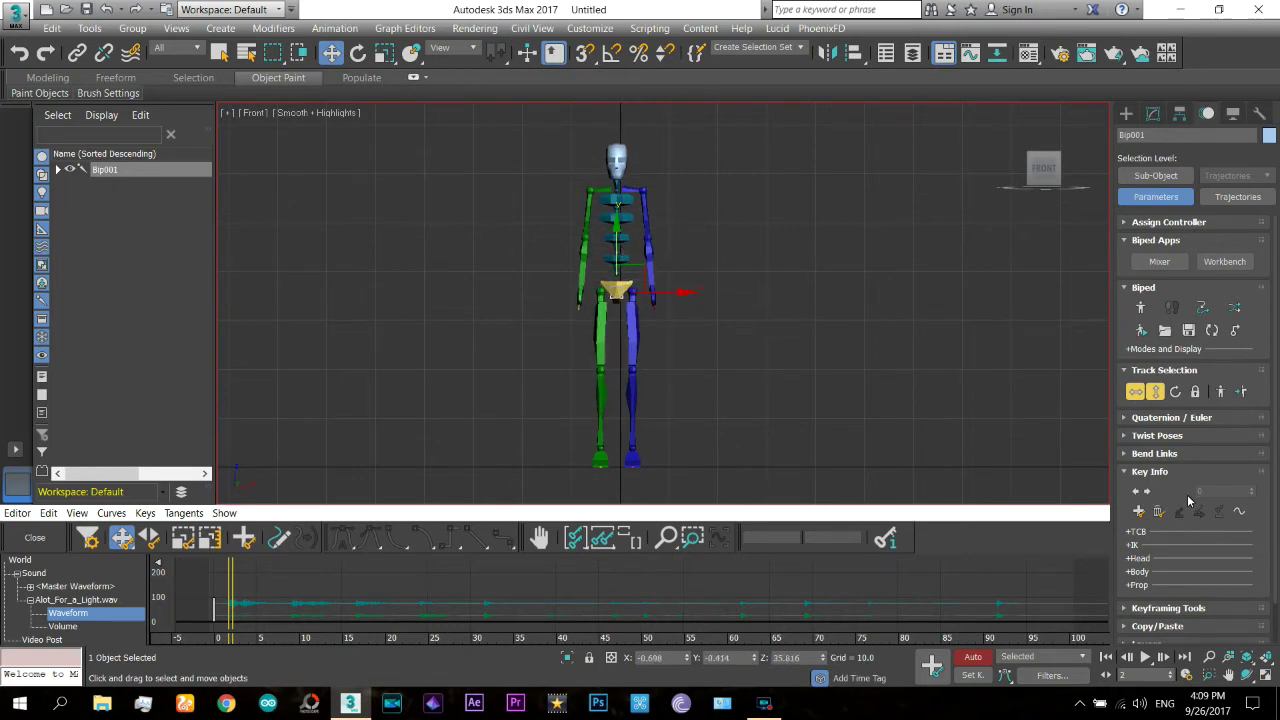
drag(233, 594, 295, 596)
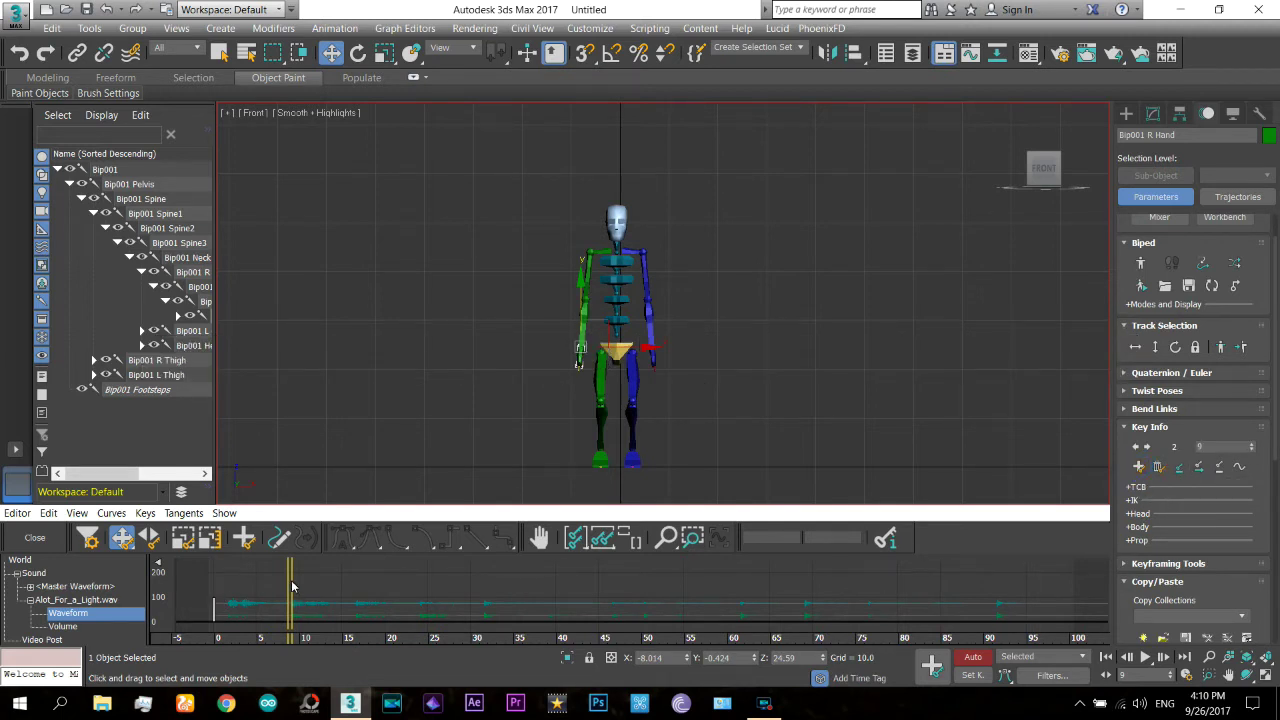
Step: At frame 12, raise the right hand so the arm stretches sideways, then scrub back to preview
drag(291, 586, 317, 586)
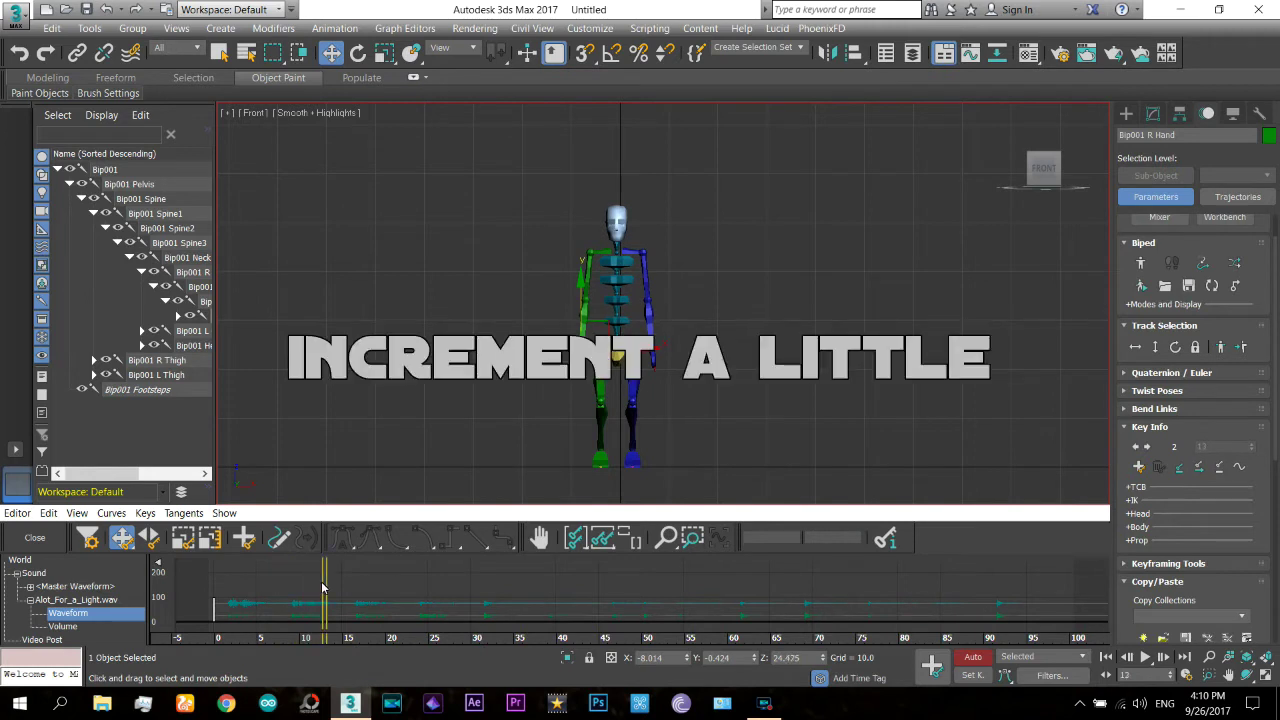
drag(605, 330, 497, 233)
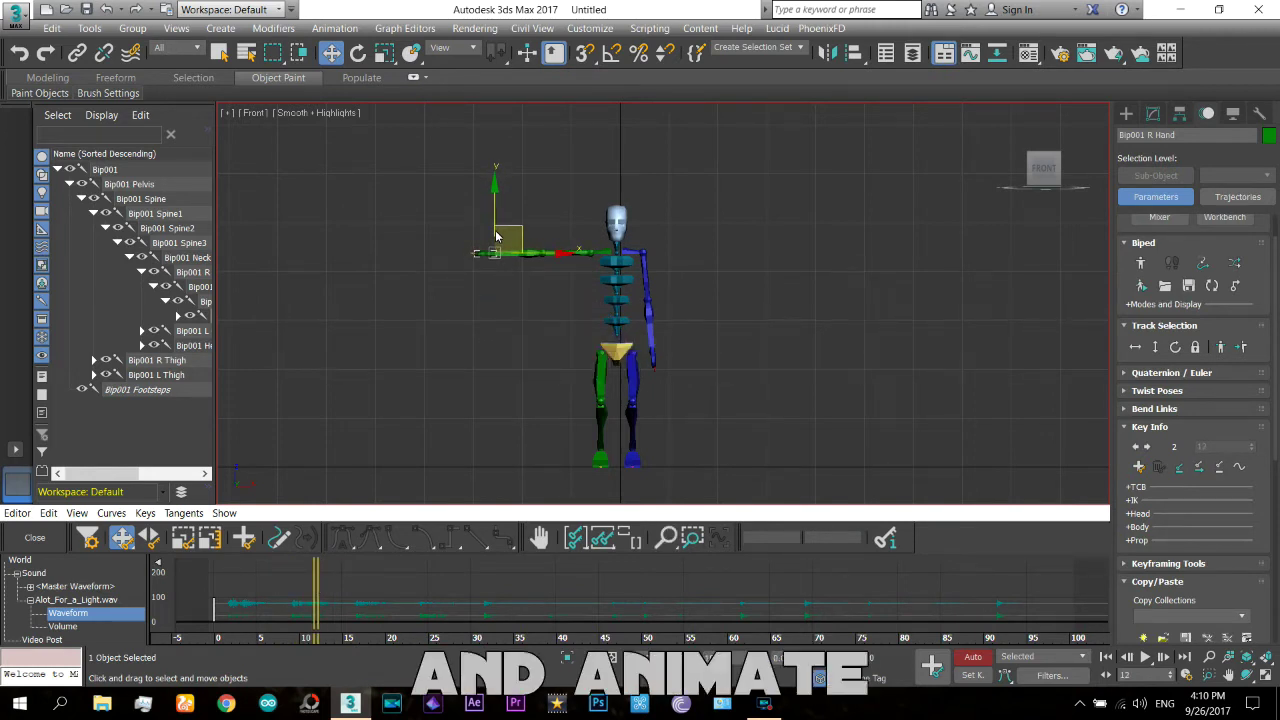
mouse_move(322, 570)
mouse_down()
mouse_move(217, 566)
mouse_move(268, 605)
mouse_move(347, 617)
mouse_up()
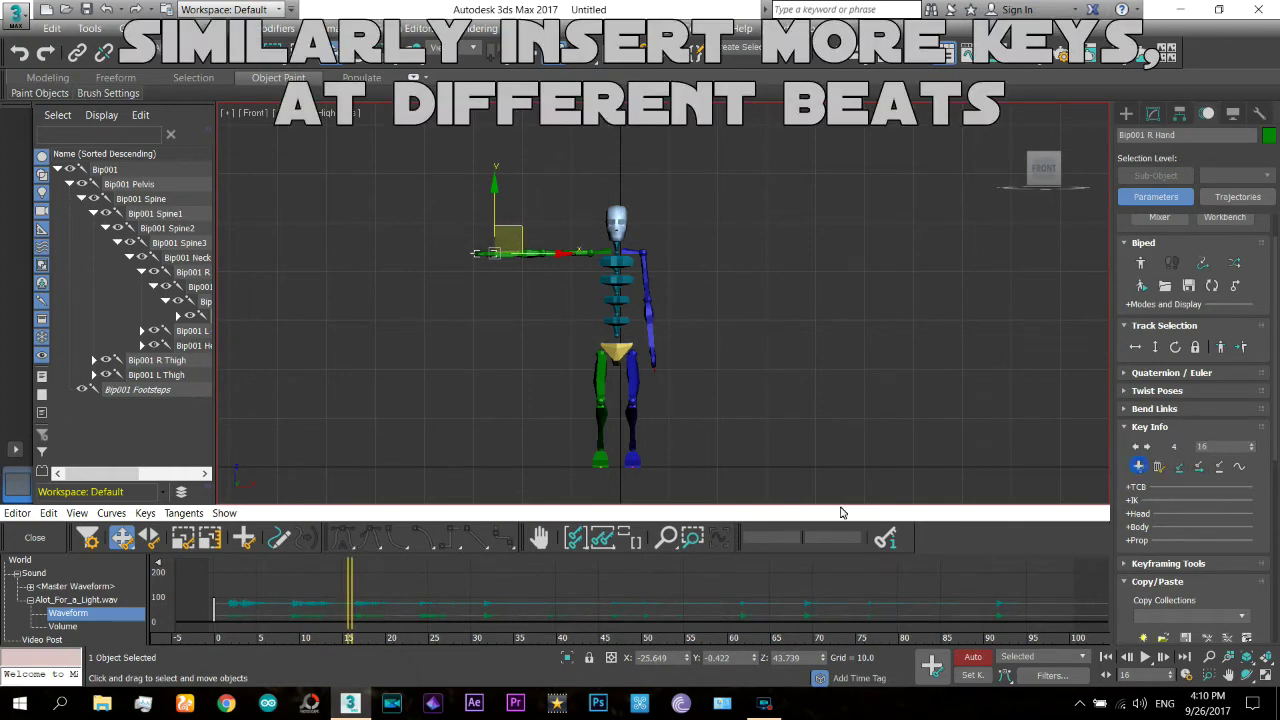
Step: Raise the left arm out horizontally, then select the centre of mass at frame 27
click(655, 365)
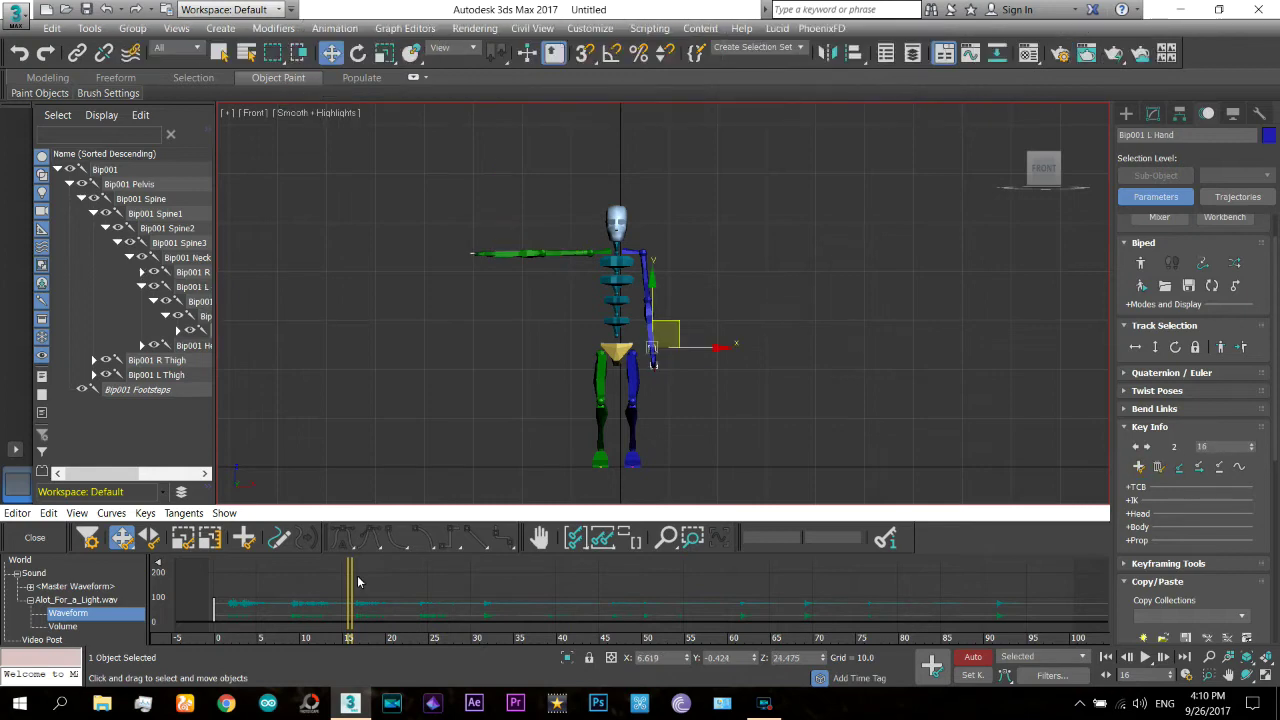
drag(349, 612, 386, 612)
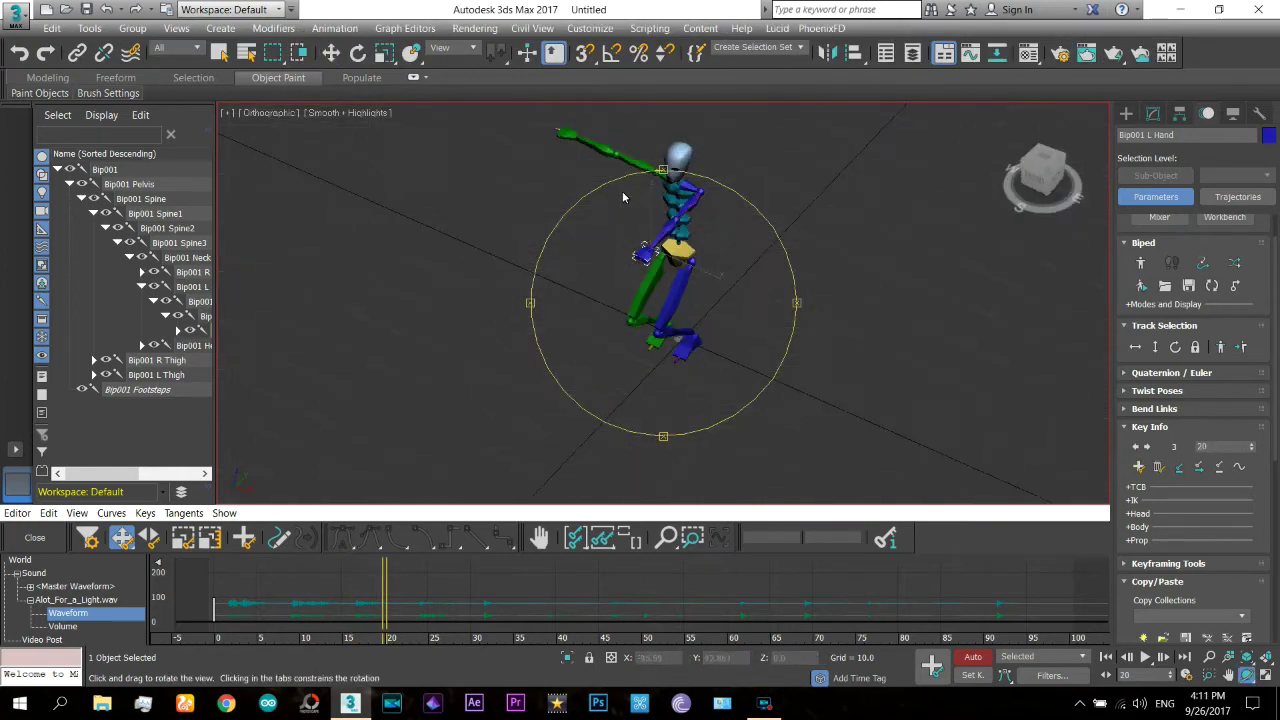
mouse_move(722, 605)
mouse_down()
mouse_move(420, 609)
mouse_move(486, 618)
mouse_up()
click(1135, 346)
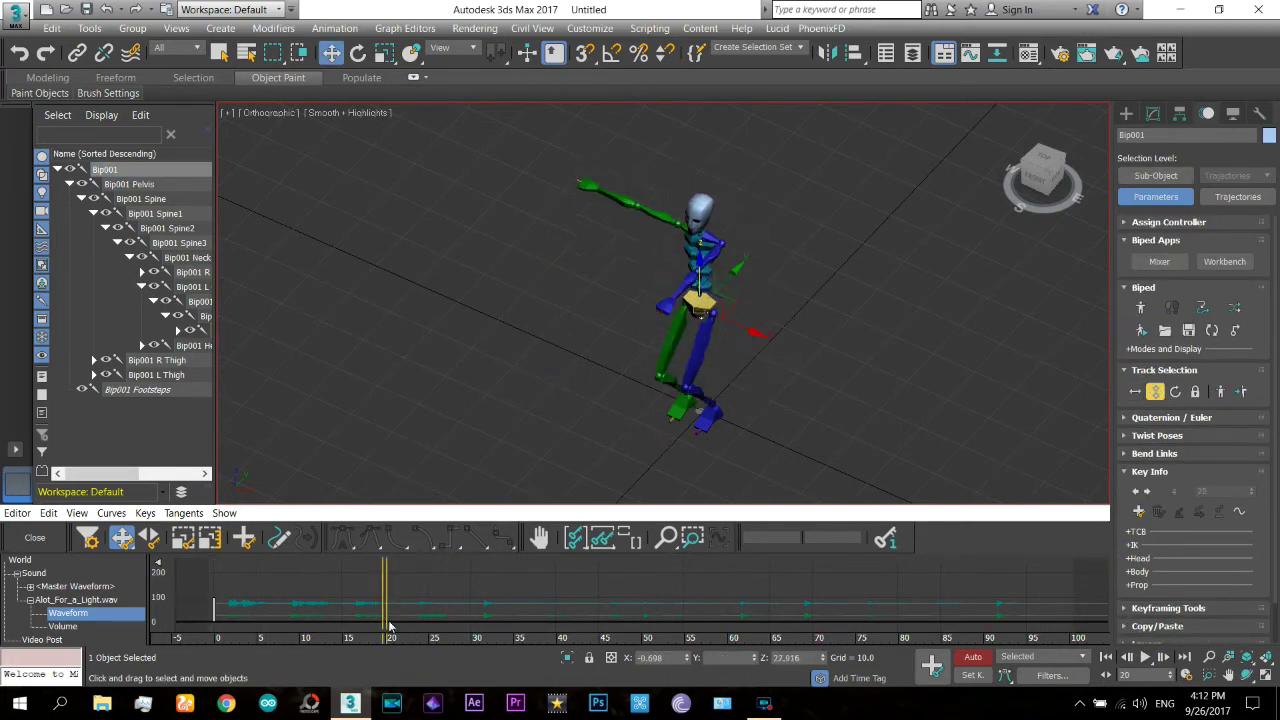
Step: Select the right foot and pose it at frame 37, alternating rotate and move
click(680, 405)
key(e)
click(230, 615)
mouse_move(230, 615)
mouse_down()
mouse_move(528, 615)
mouse_move(349, 600)
mouse_move(677, 598)
mouse_up()
key(w)
key(e)
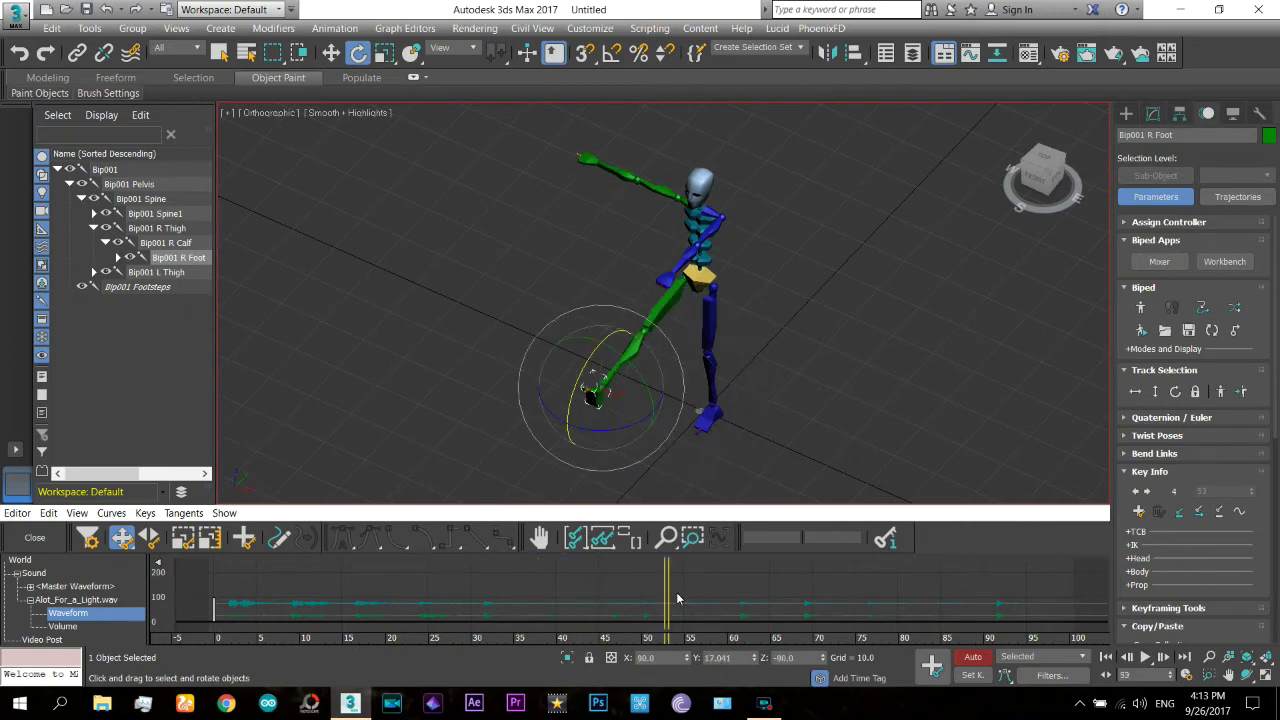
key(w)
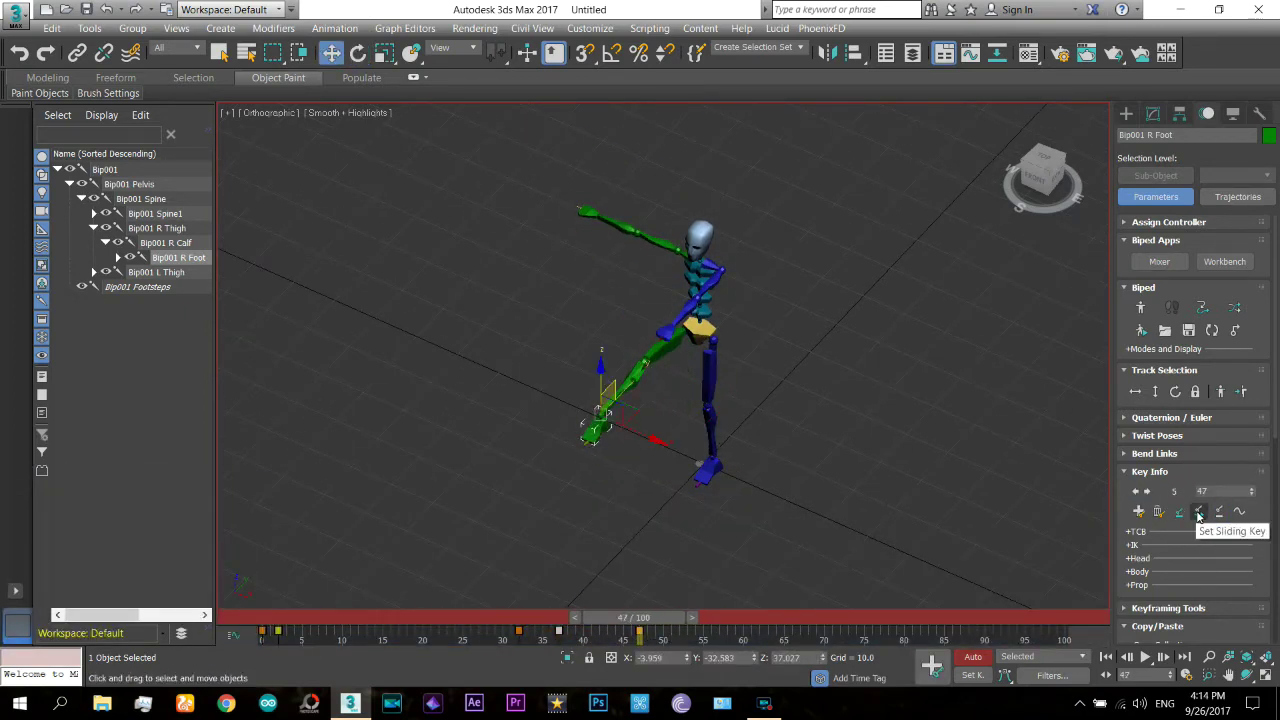
Step: Play back from frame 28, then lower Bip001's body with a key at frame 65
drag(634, 617, 507, 620)
key(/)
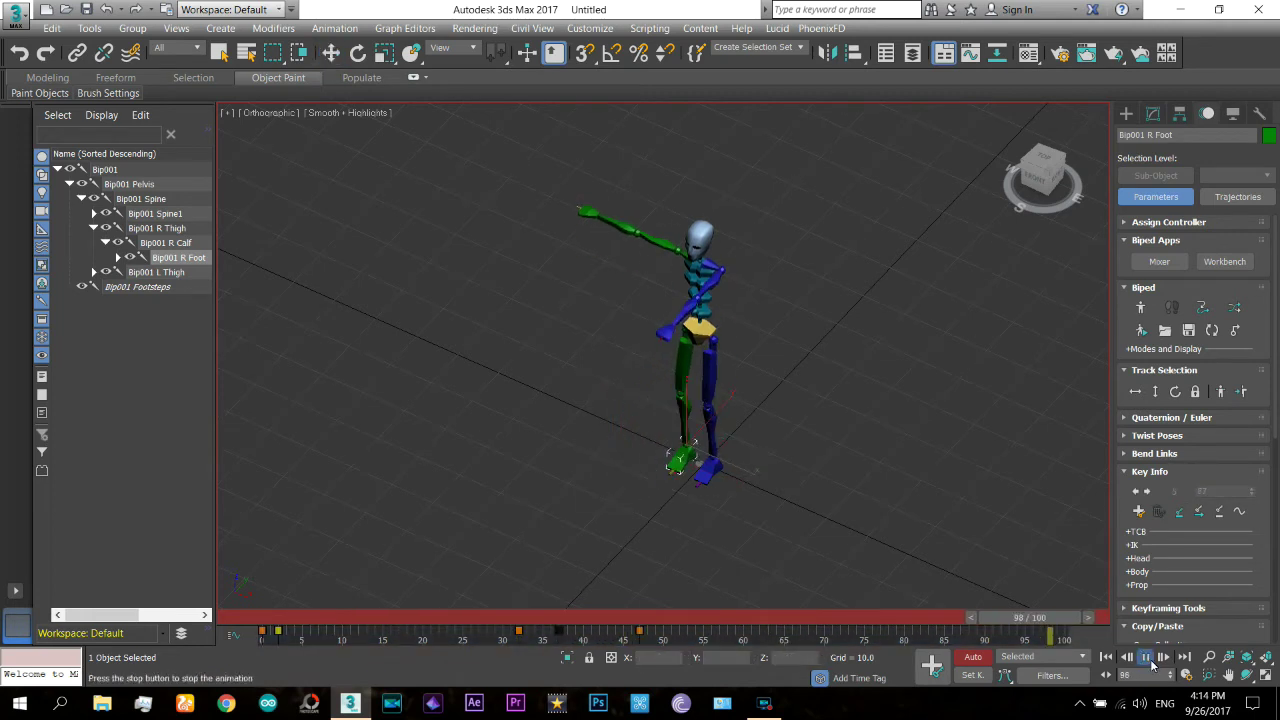
mouse_move(639, 616)
mouse_down()
mouse_move(748, 602)
mouse_move(663, 617)
mouse_move(714, 617)
mouse_up()
click(700, 330)
drag(700, 310, 700, 320)
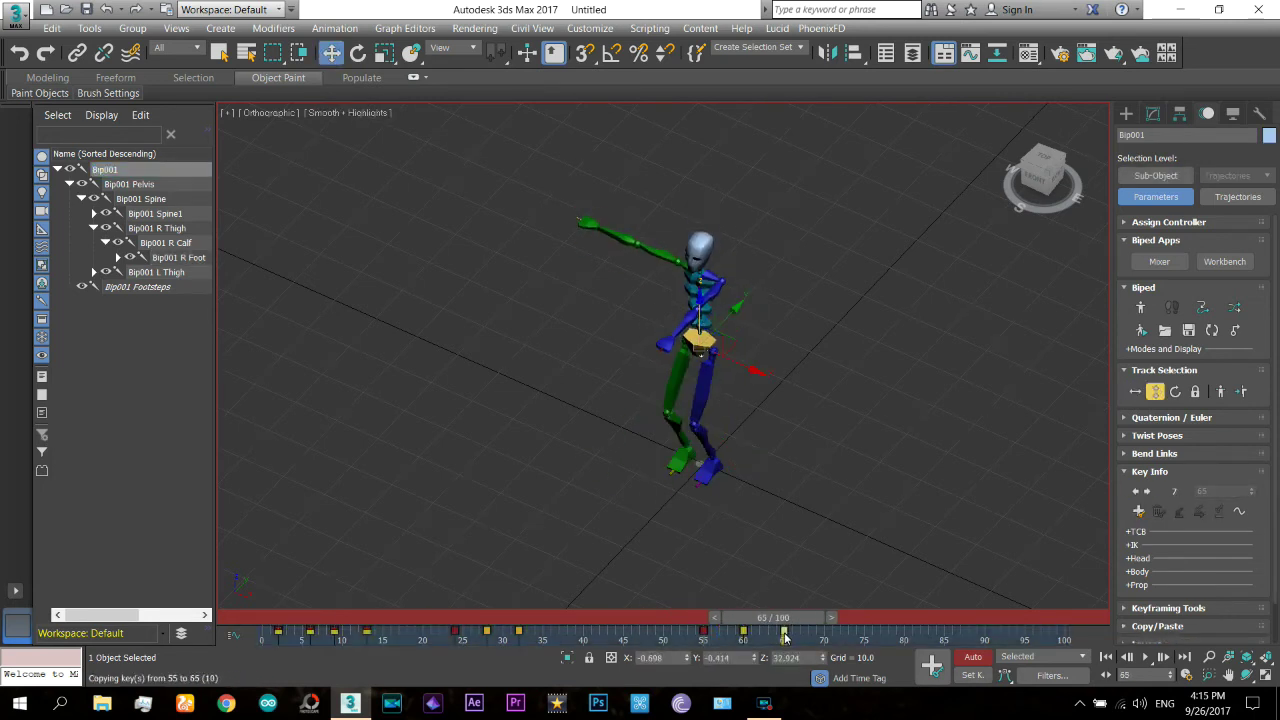
Step: Select the head at frame 69, then select the whole biped at frame 90
drag(773, 617, 800, 617)
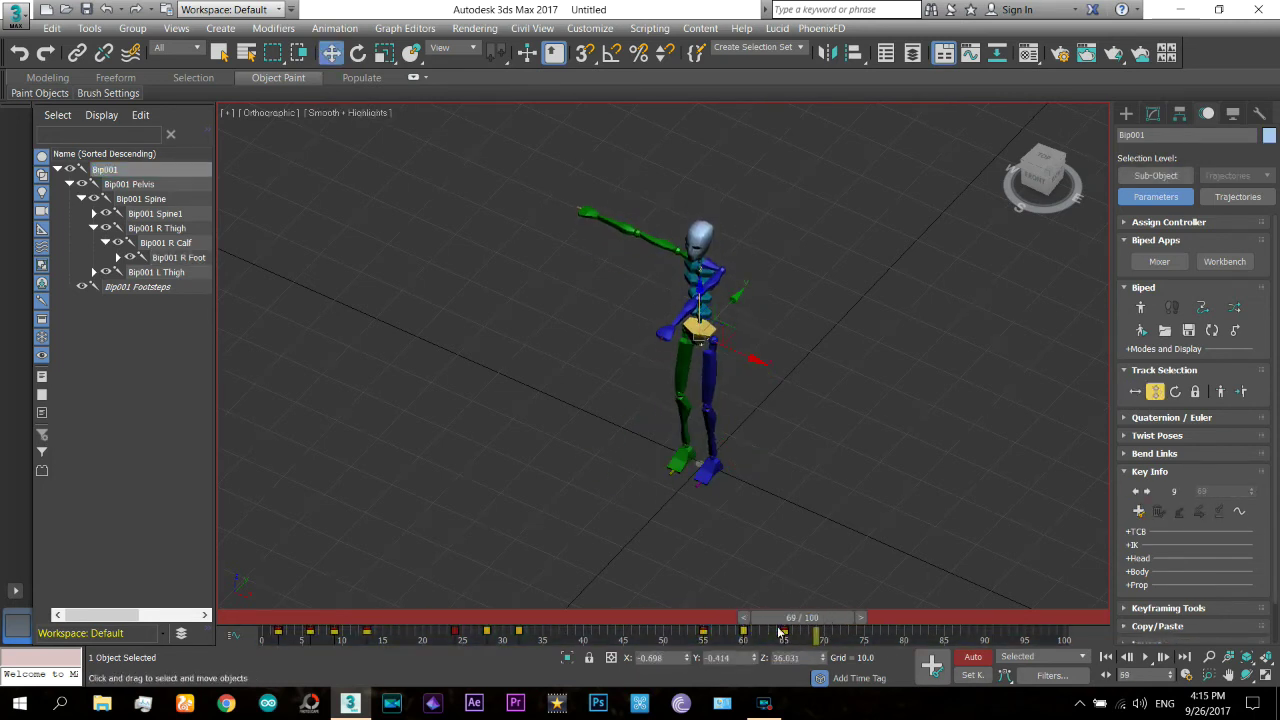
click(700, 238)
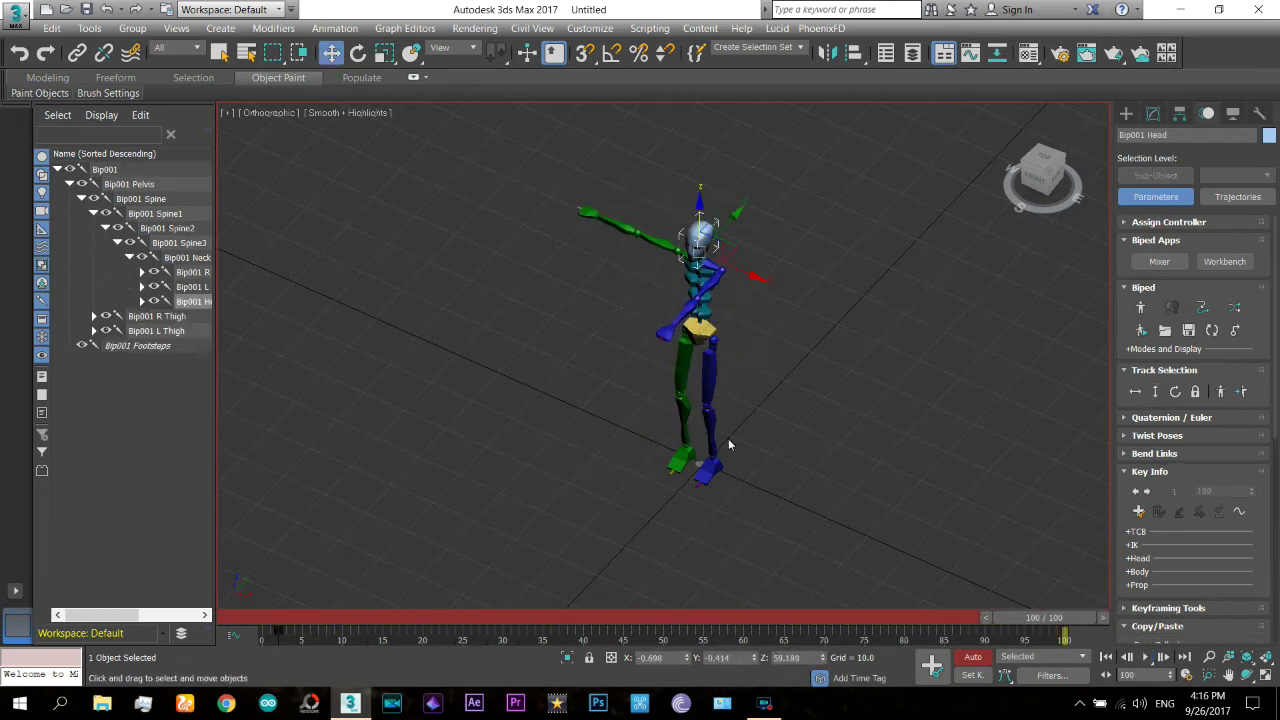
drag(857, 617, 975, 619)
click(700, 338)
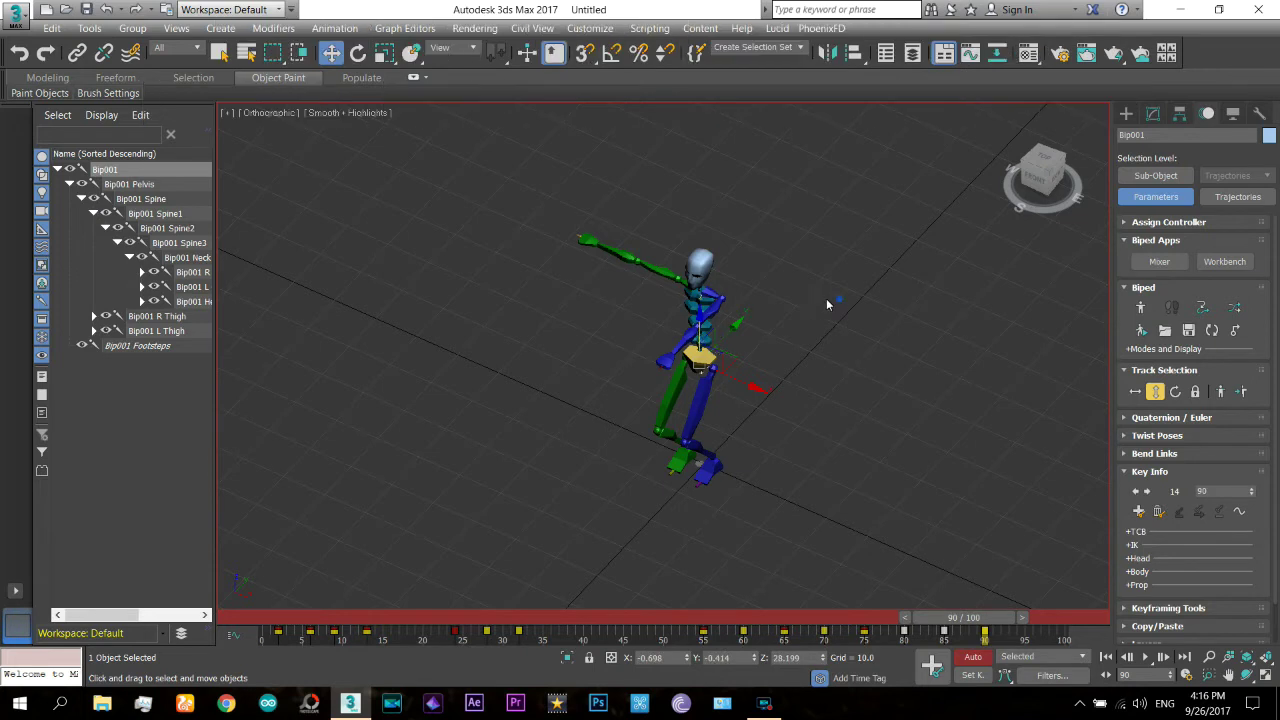
Step: Select the spine and turn the view from front to the skeleton's left side
click(826, 298)
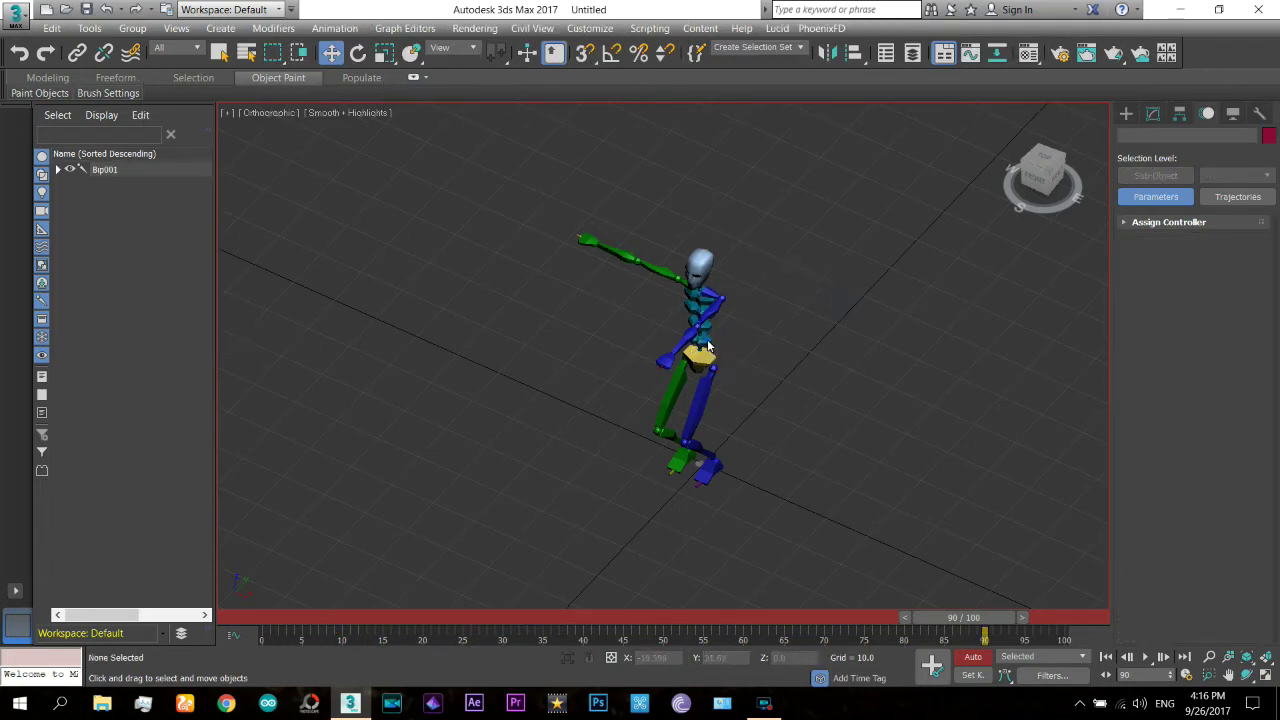
click(704, 345)
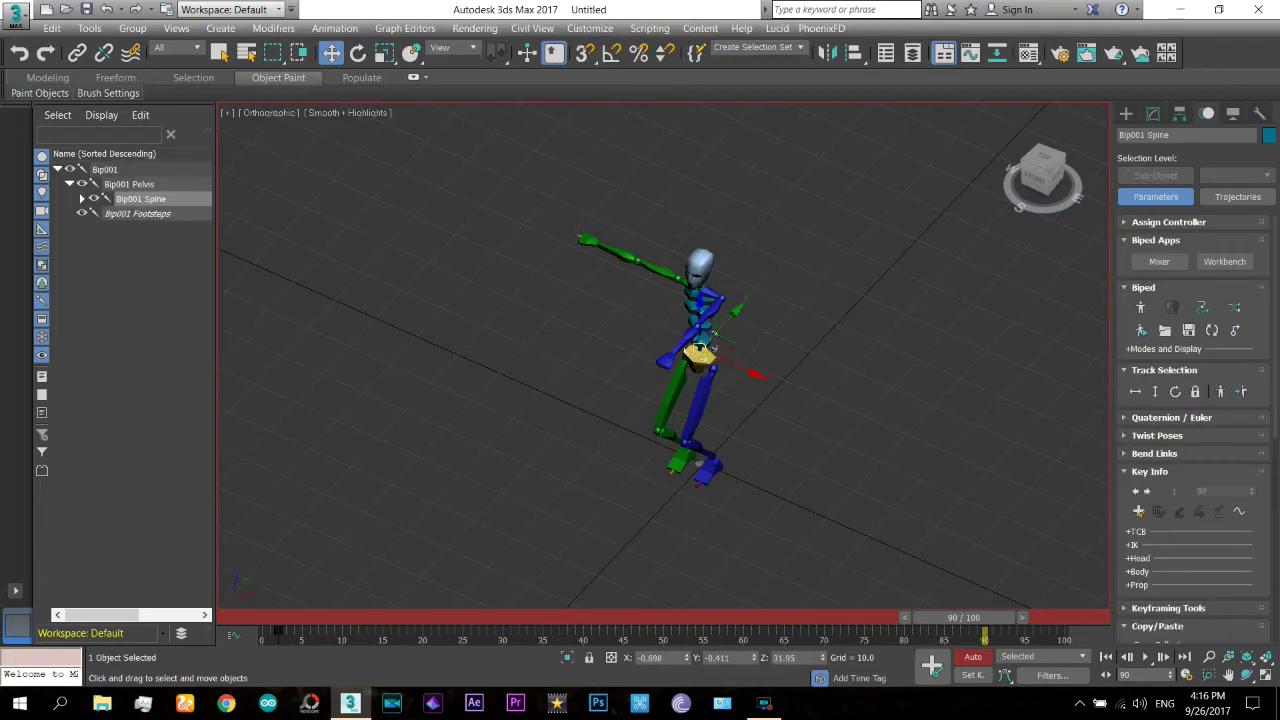
click(1033, 180)
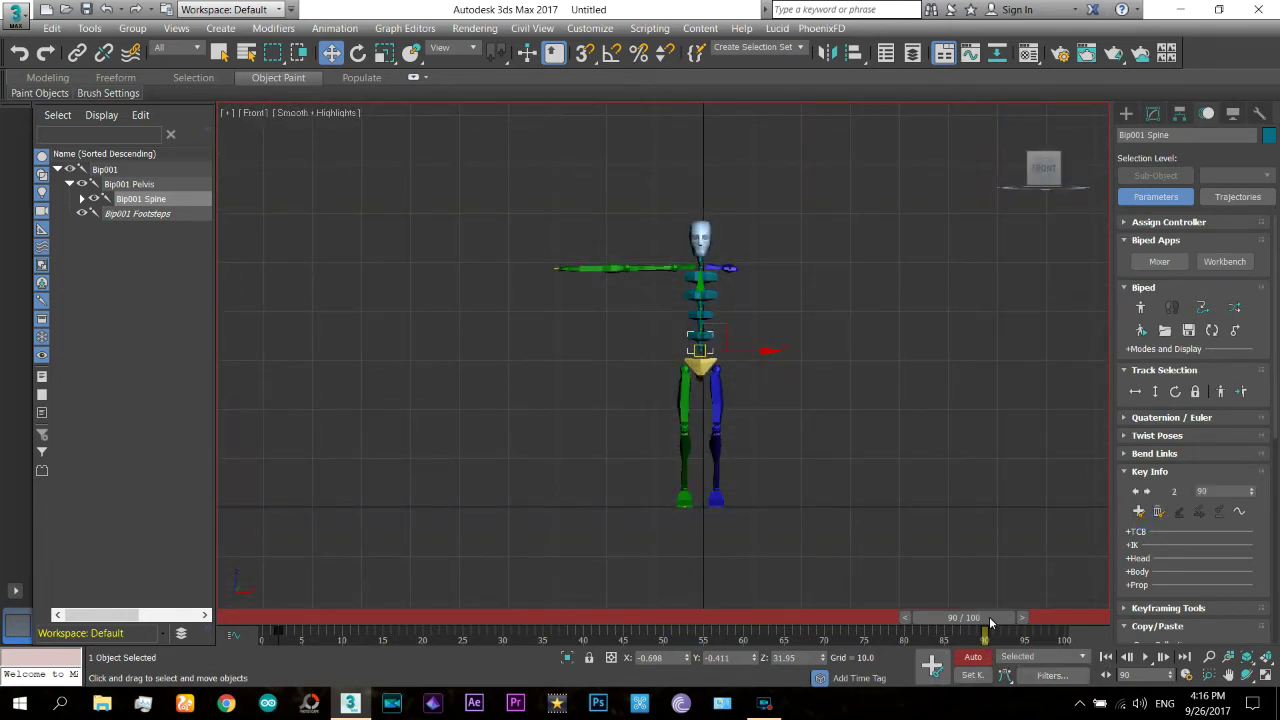
click(1019, 170)
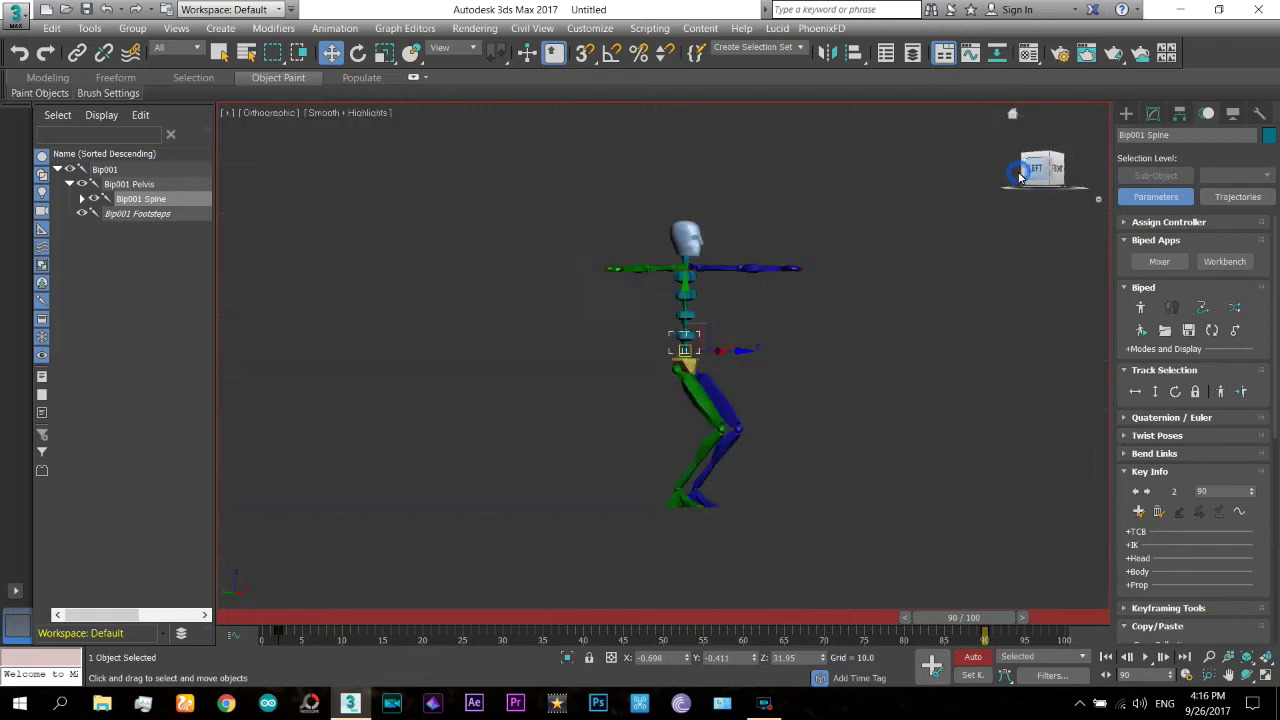
Step: At frame 94, move Bip001 upward so the legs straighten
drag(1002, 622, 1038, 627)
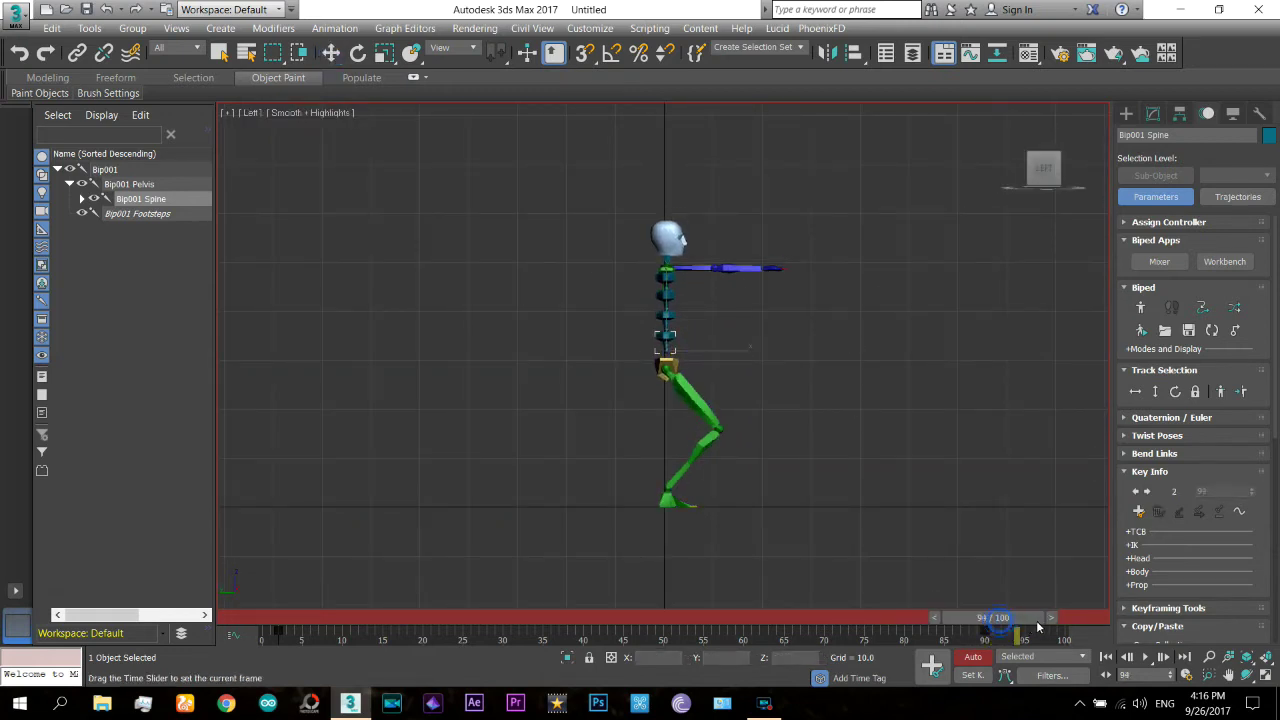
key(w)
middle_drag(330, 244, 302, 322)
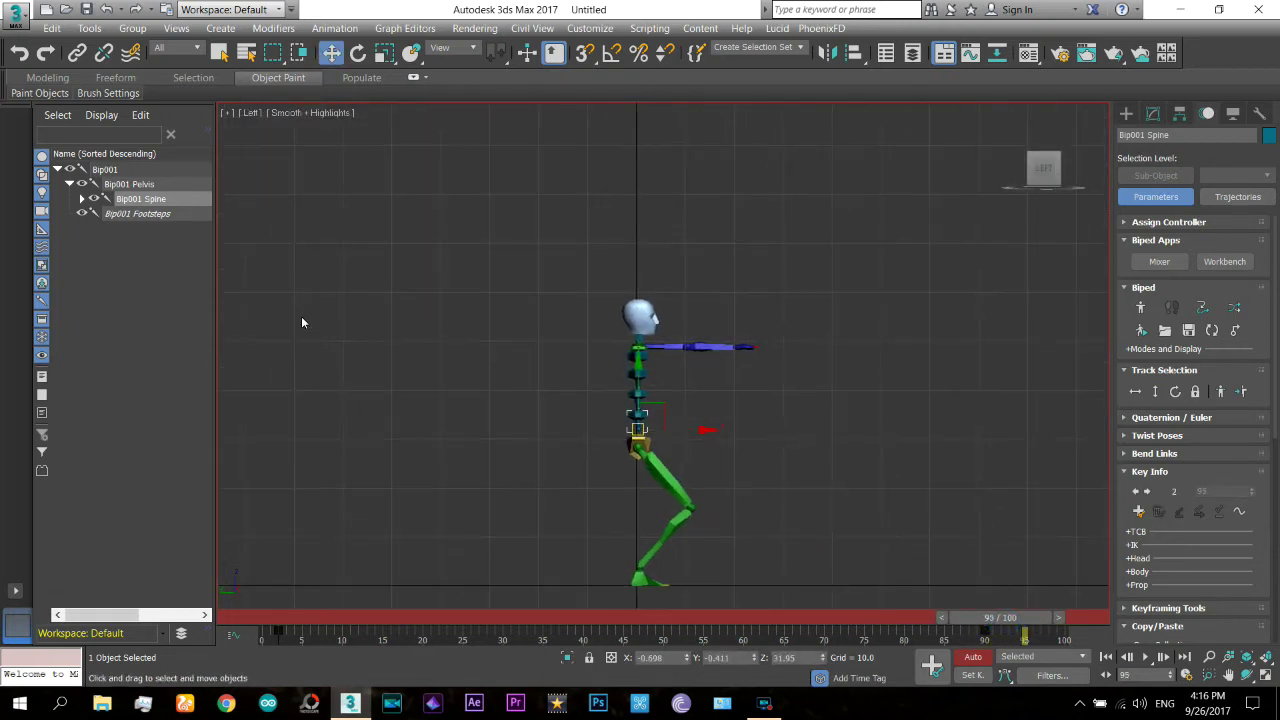
click(140, 169)
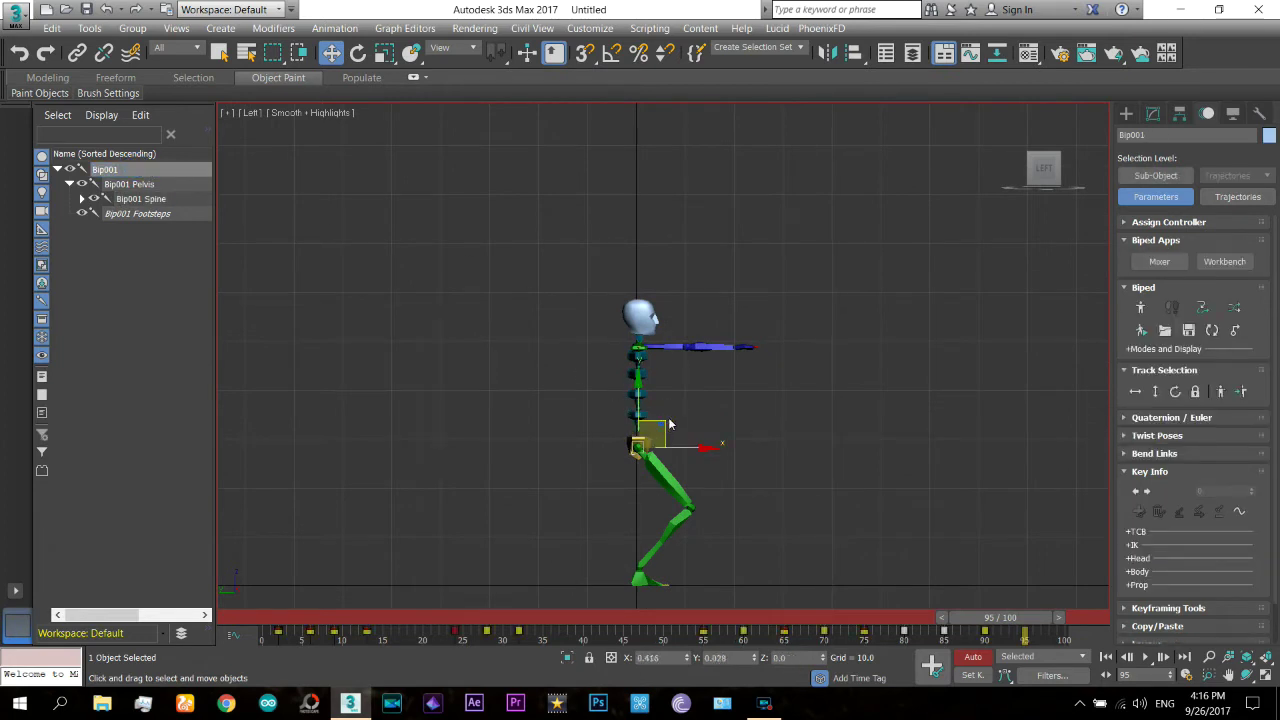
drag(669, 424, 694, 394)
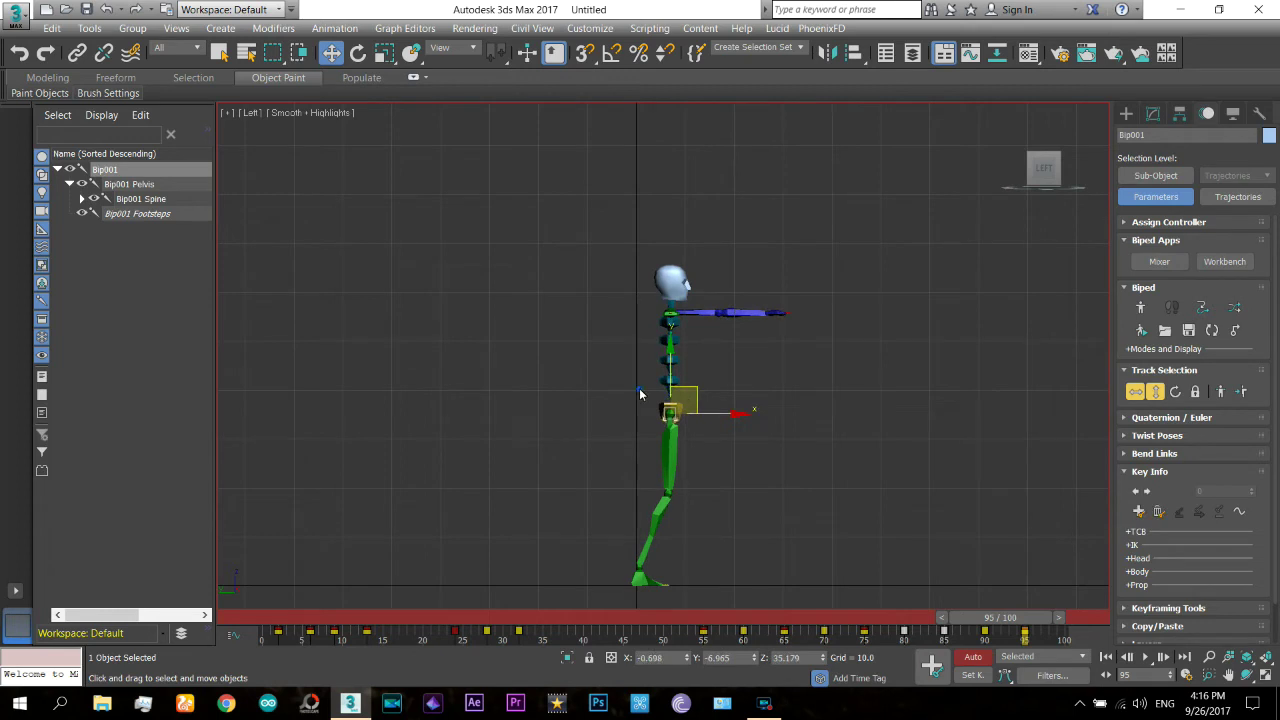
Step: Rotate Bip001 Spine forward so the head drops
click(638, 390)
click(673, 383)
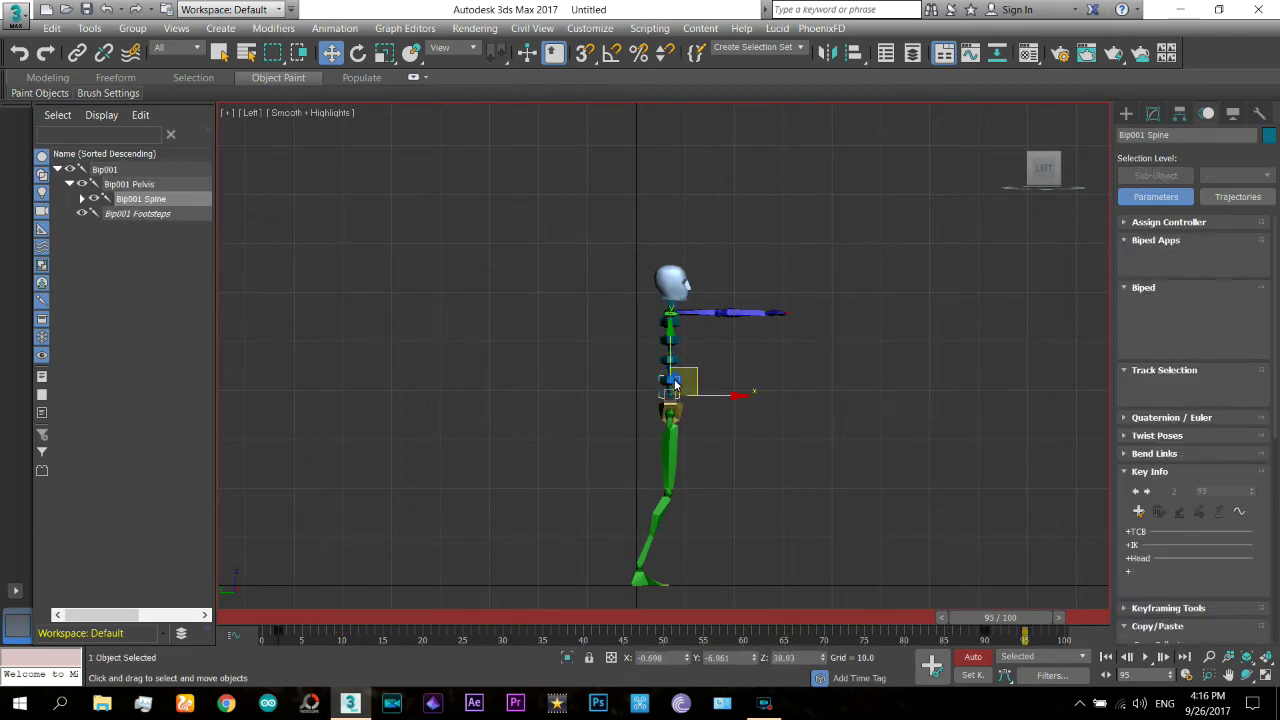
click(361, 54)
drag(642, 348, 564, 380)
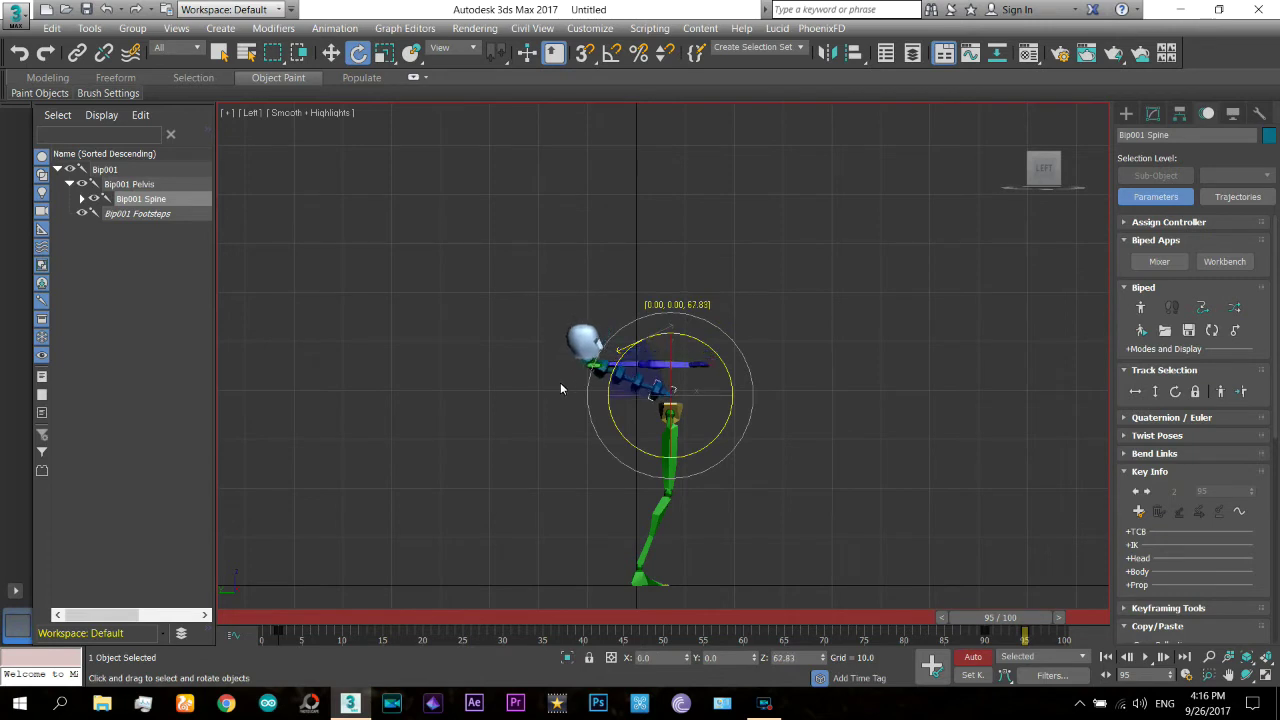
Step: Select Spine1–Spine3, step to frame 100, and copy the frame 90 key to frame 94
click(652, 267)
click(628, 391)
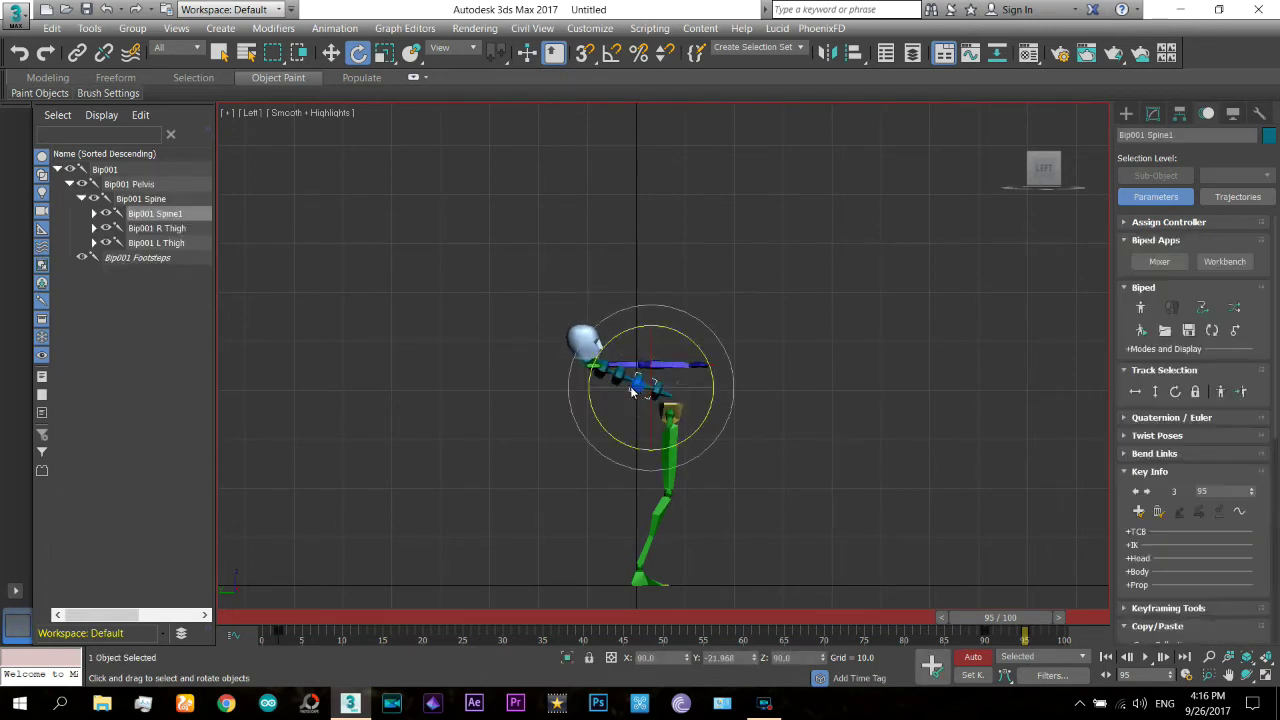
click(599, 236)
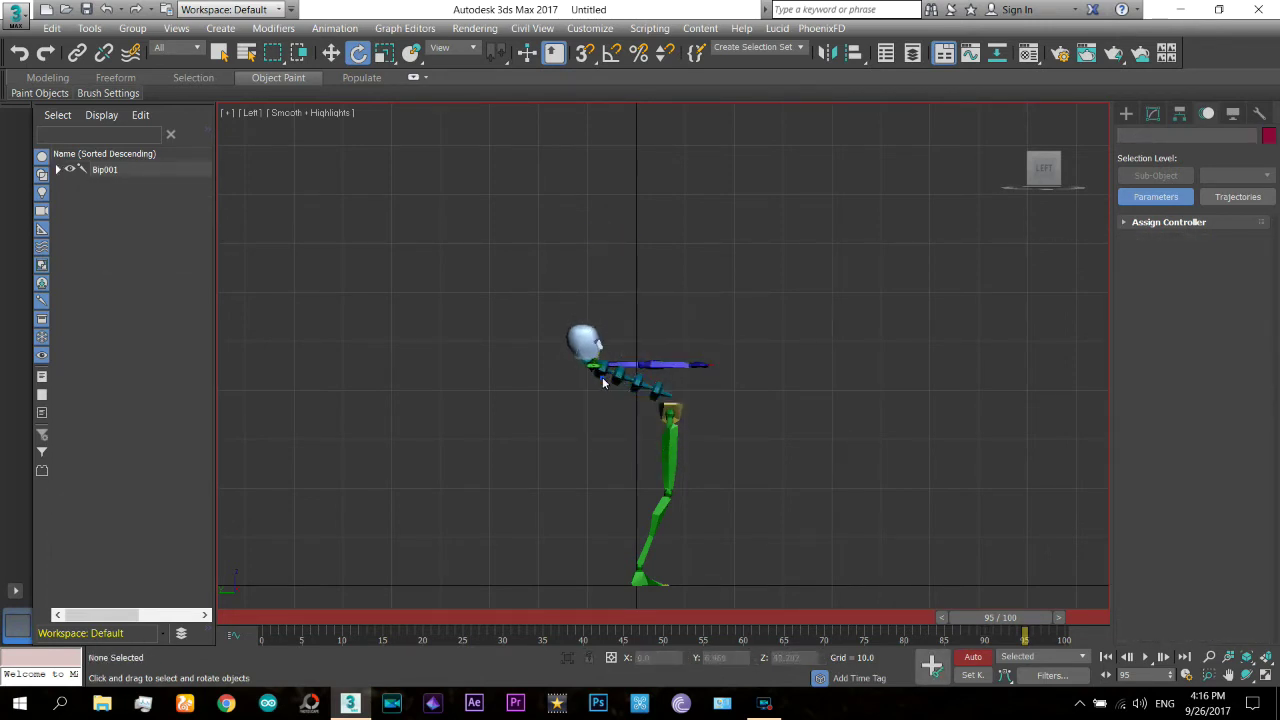
mouse_move(618, 384)
mouse_down()
mouse_move(642, 362)
mouse_move(652, 320)
mouse_up()
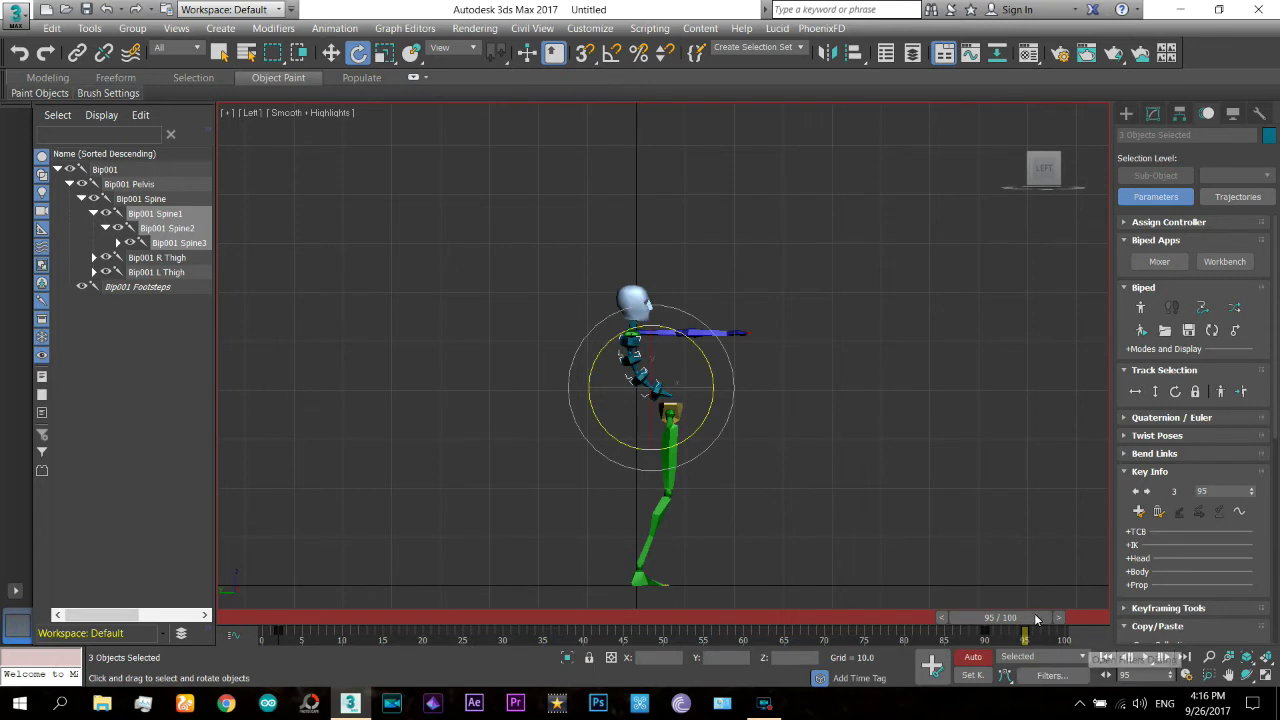
key(period)
key(period)
key(period)
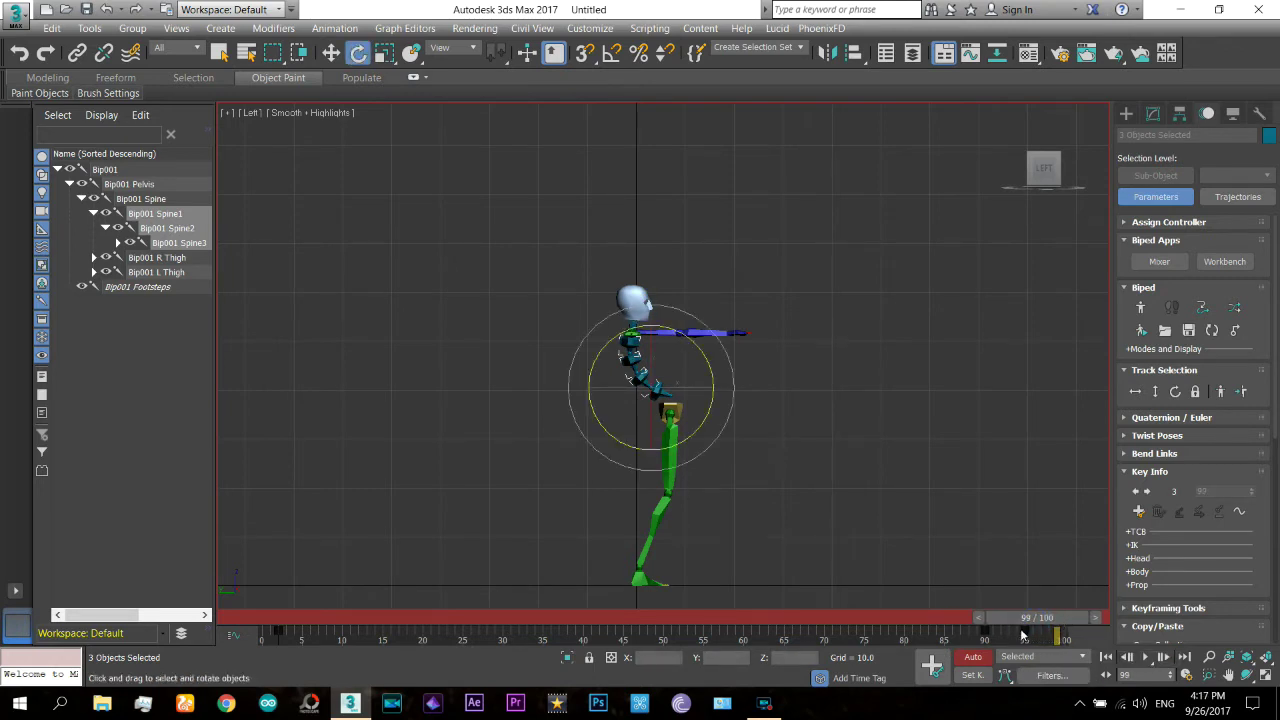
key(period)
mouse_move(985, 637)
shift+mouse_down()
mouse_move(1063, 647)
mouse_move(840, 650)
mouse_move(1065, 645)
shift+mouse_up()
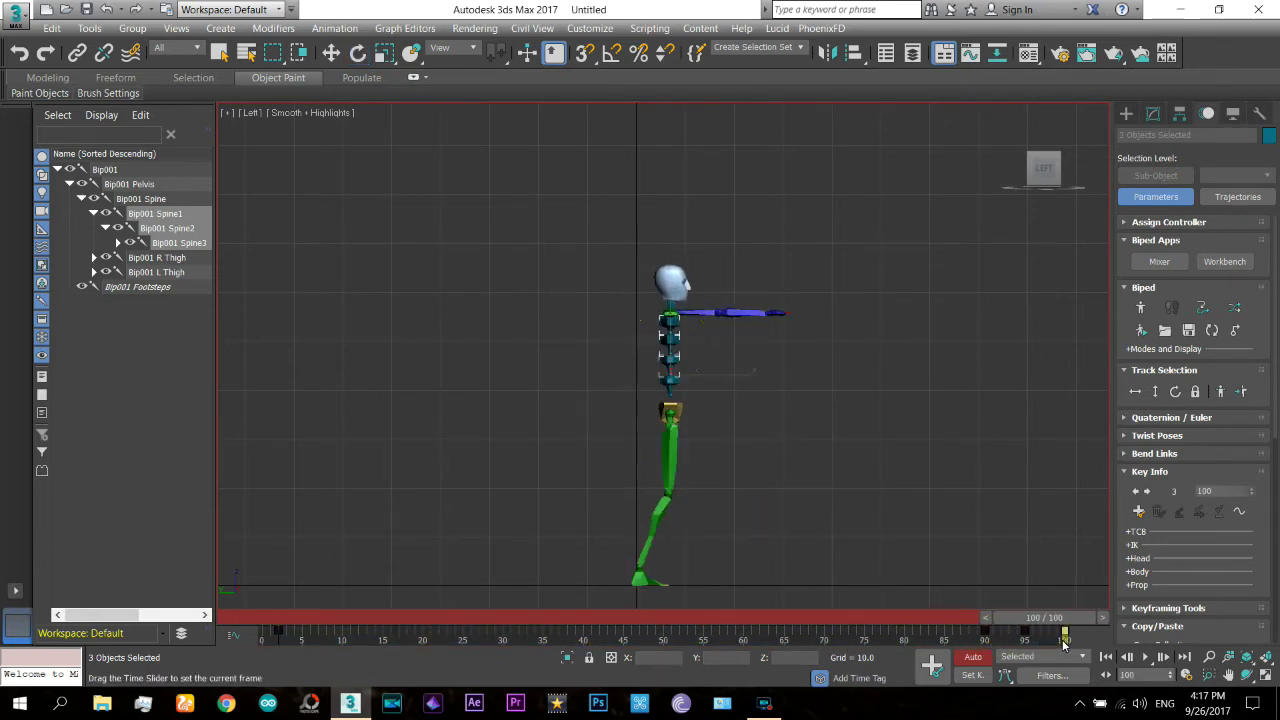
Step: Scrub between frames 94 and 100 to check the lean
key(e)
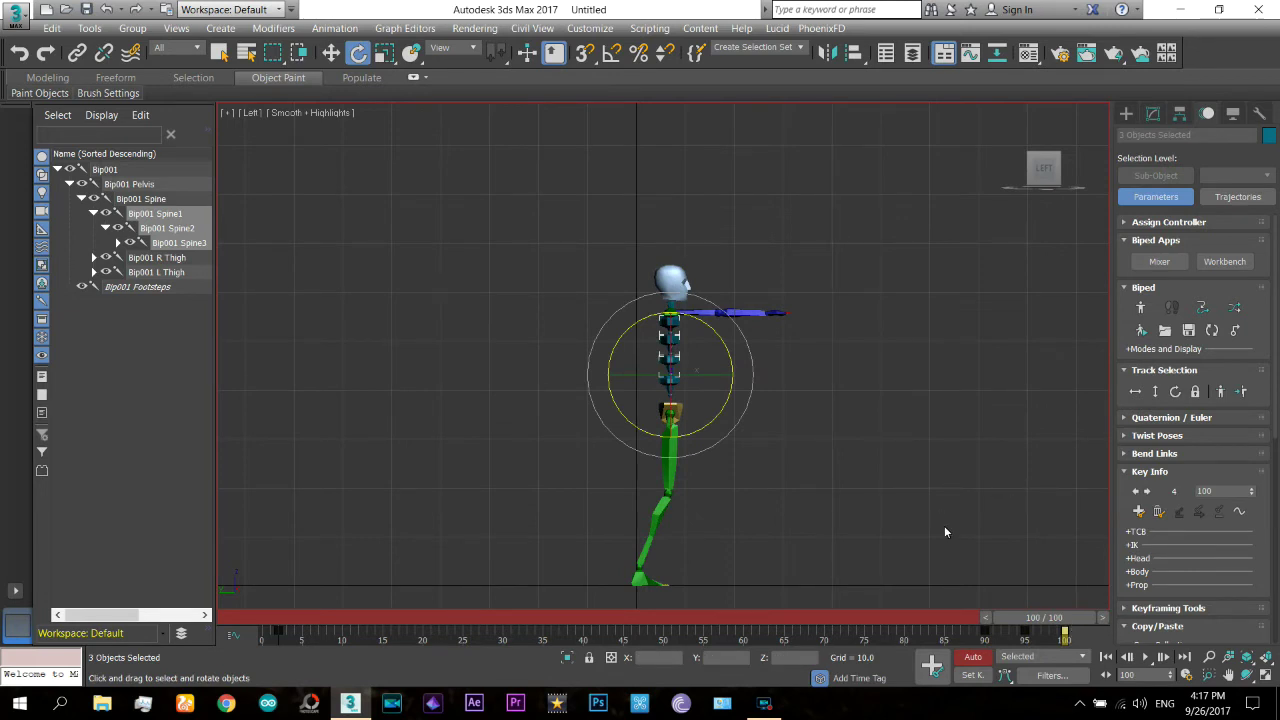
drag(1045, 617, 1020, 617)
drag(872, 640, 1045, 642)
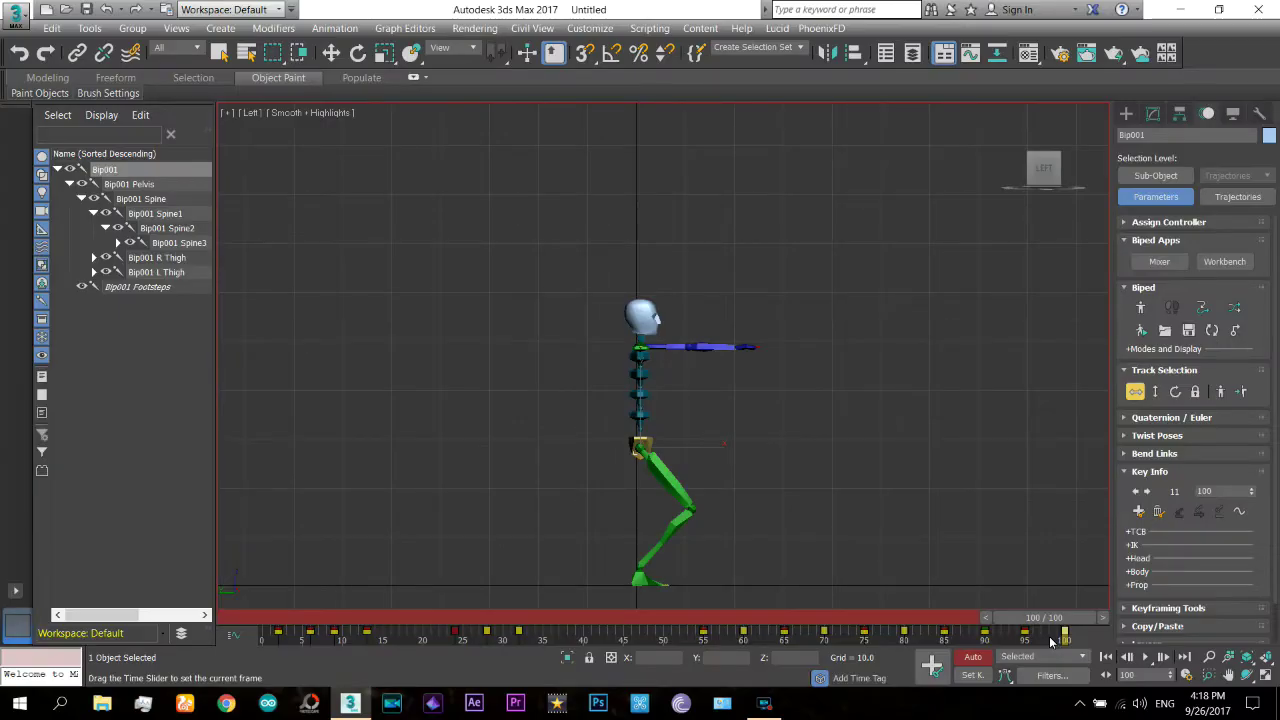
key(w)
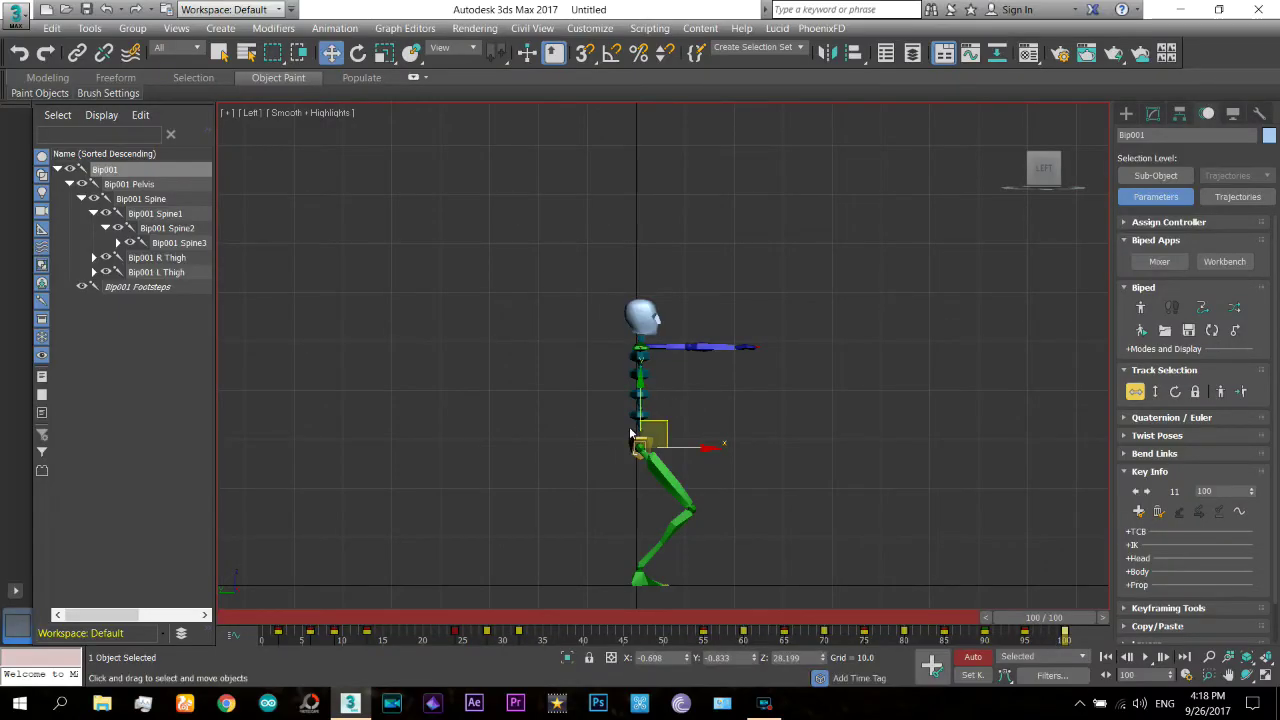
Step: At frame 100, rotate Bip001 Spine and Spine2 so the upper body stands upright
click(635, 418)
click(635, 418)
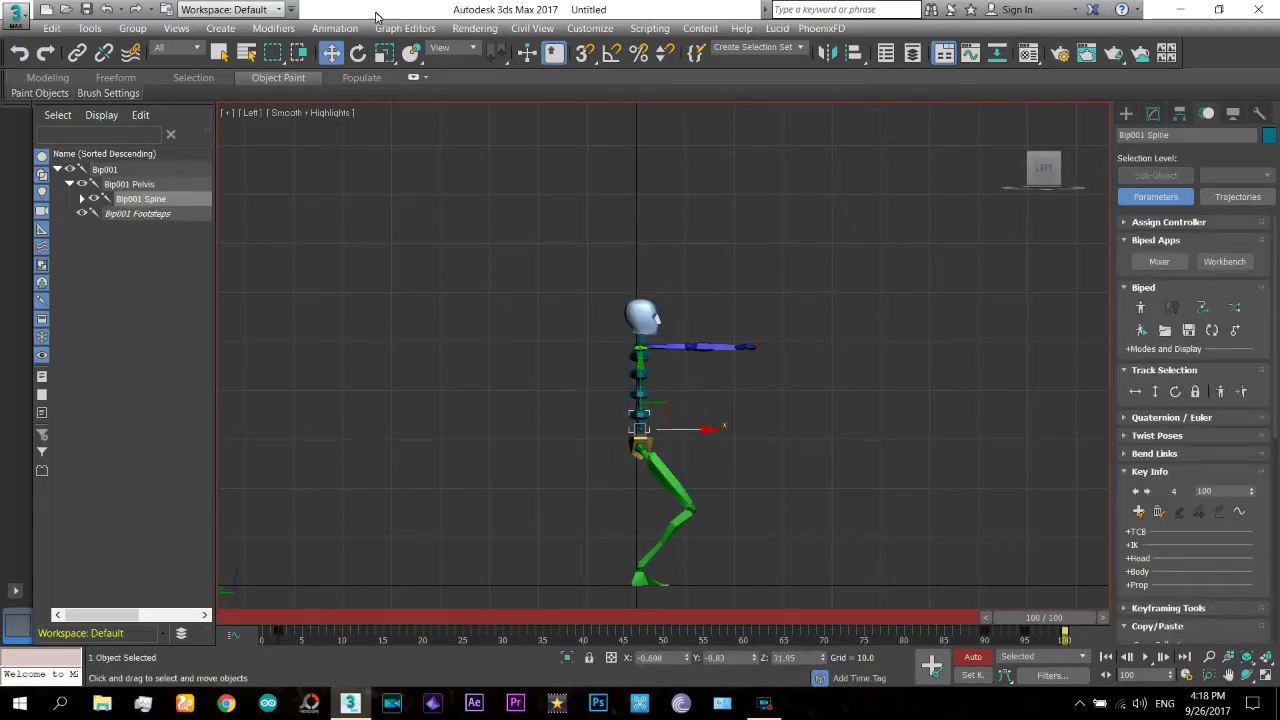
click(357, 52)
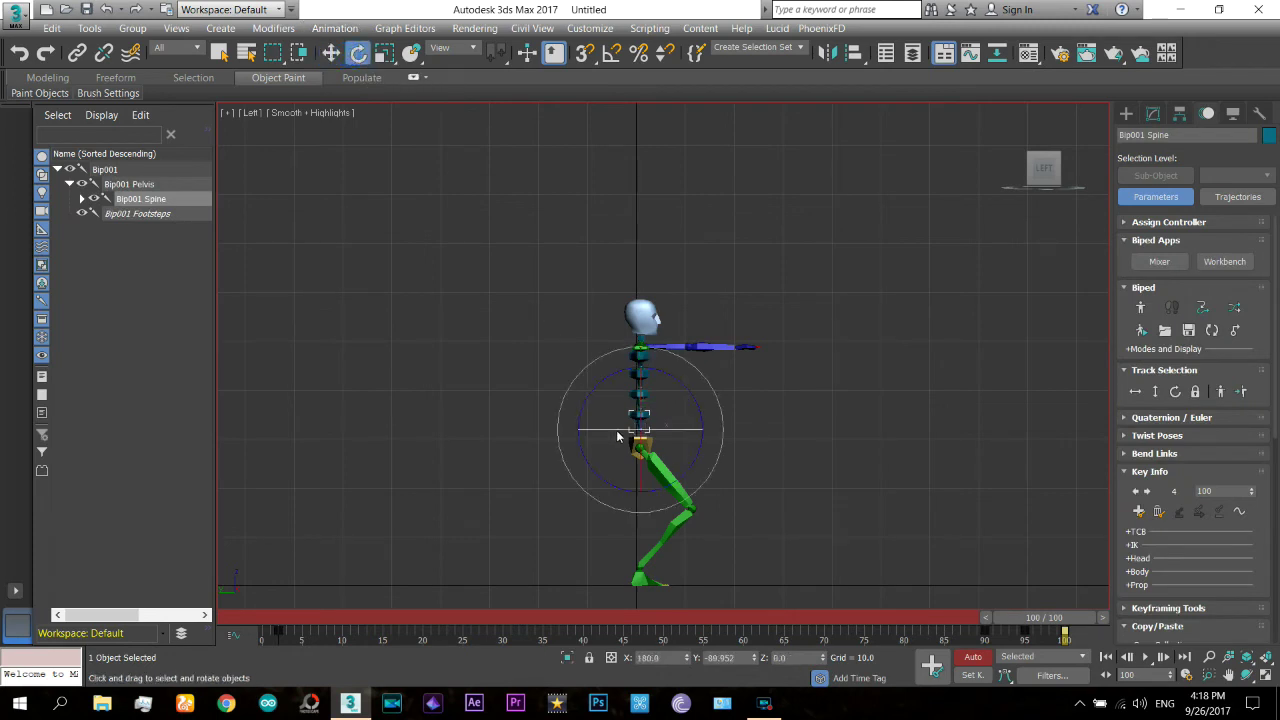
drag(666, 386, 682, 380)
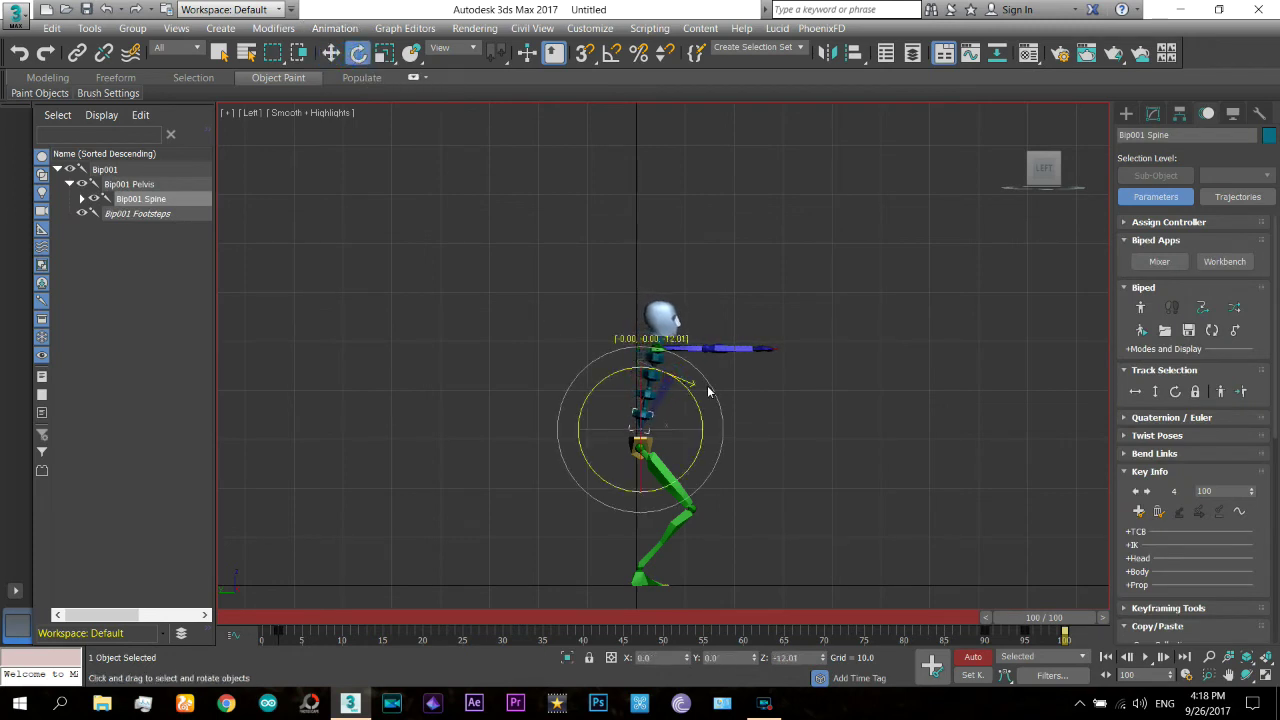
click(667, 393)
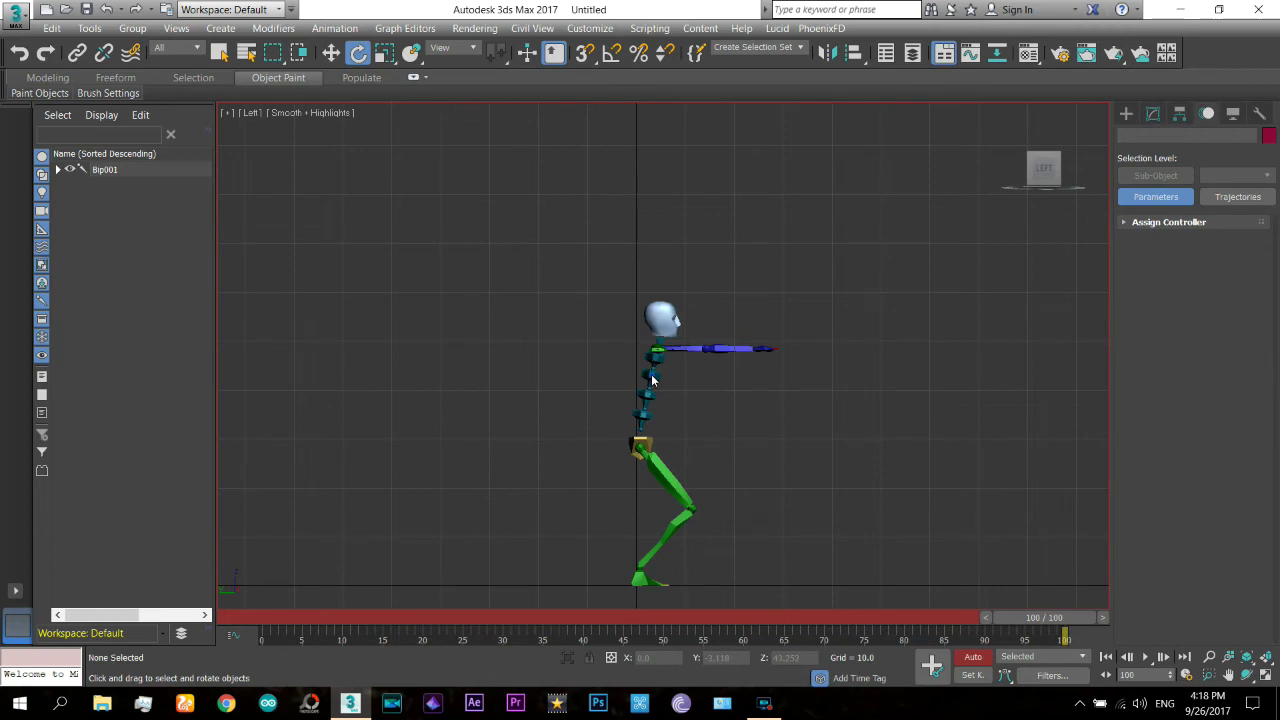
click(651, 380)
drag(658, 332, 636, 327)
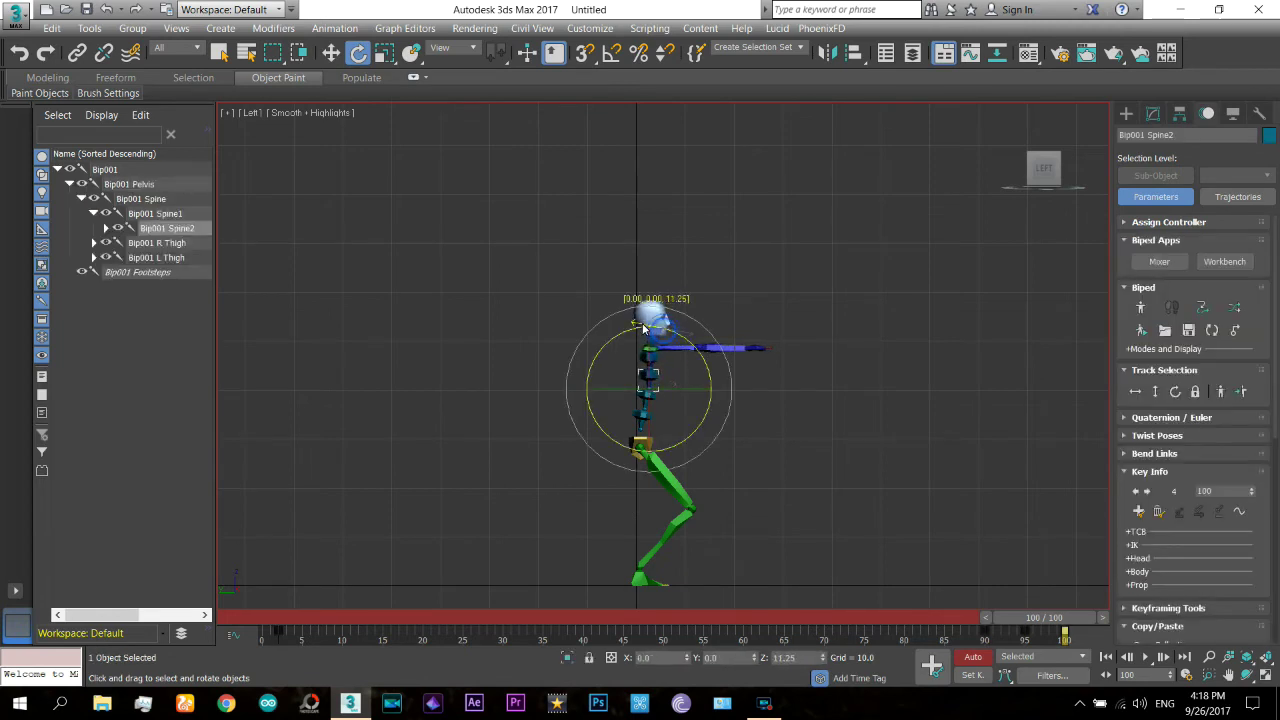
Step: Preview the motion back through frames 86 and 28, then rewind to frame 0
mouse_move(1050, 628)
mouse_down()
mouse_move(948, 622)
mouse_move(1067, 633)
mouse_move(978, 628)
mouse_move(1022, 634)
mouse_up()
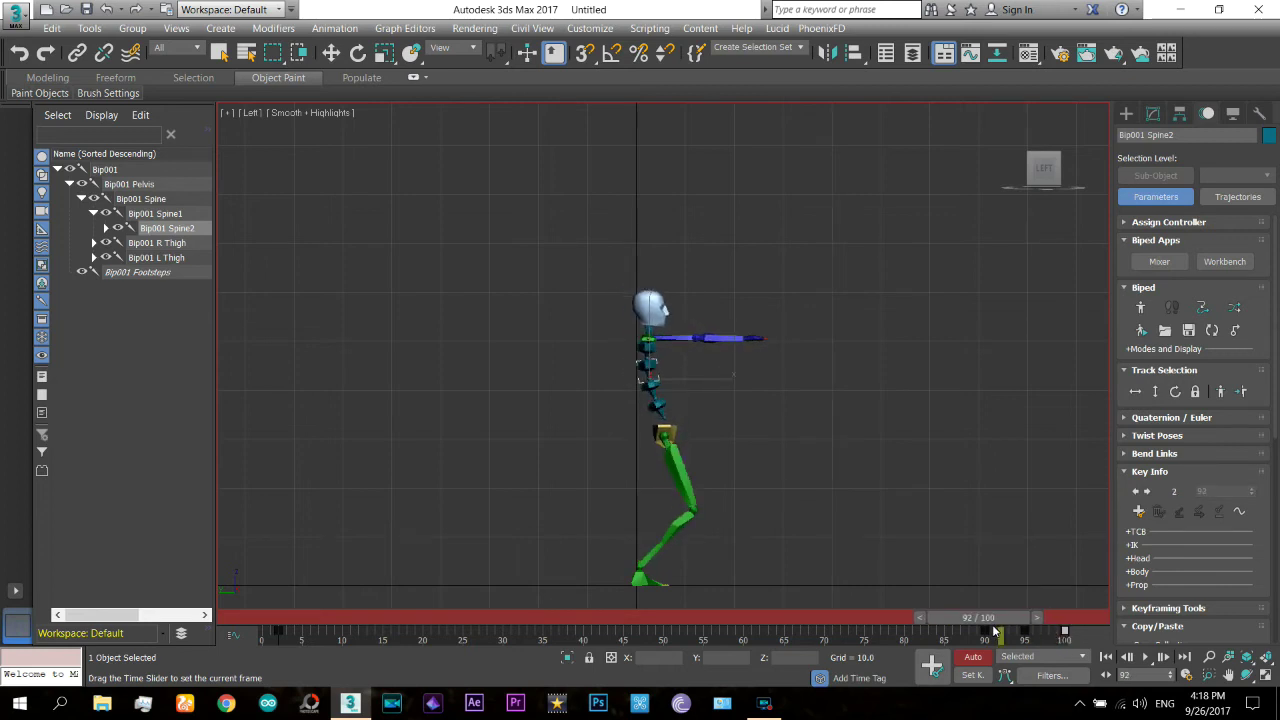
drag(1022, 634, 935, 620)
mouse_move(786, 611)
mouse_down()
mouse_move(309, 591)
mouse_move(500, 624)
mouse_move(656, 620)
mouse_up()
key(e)
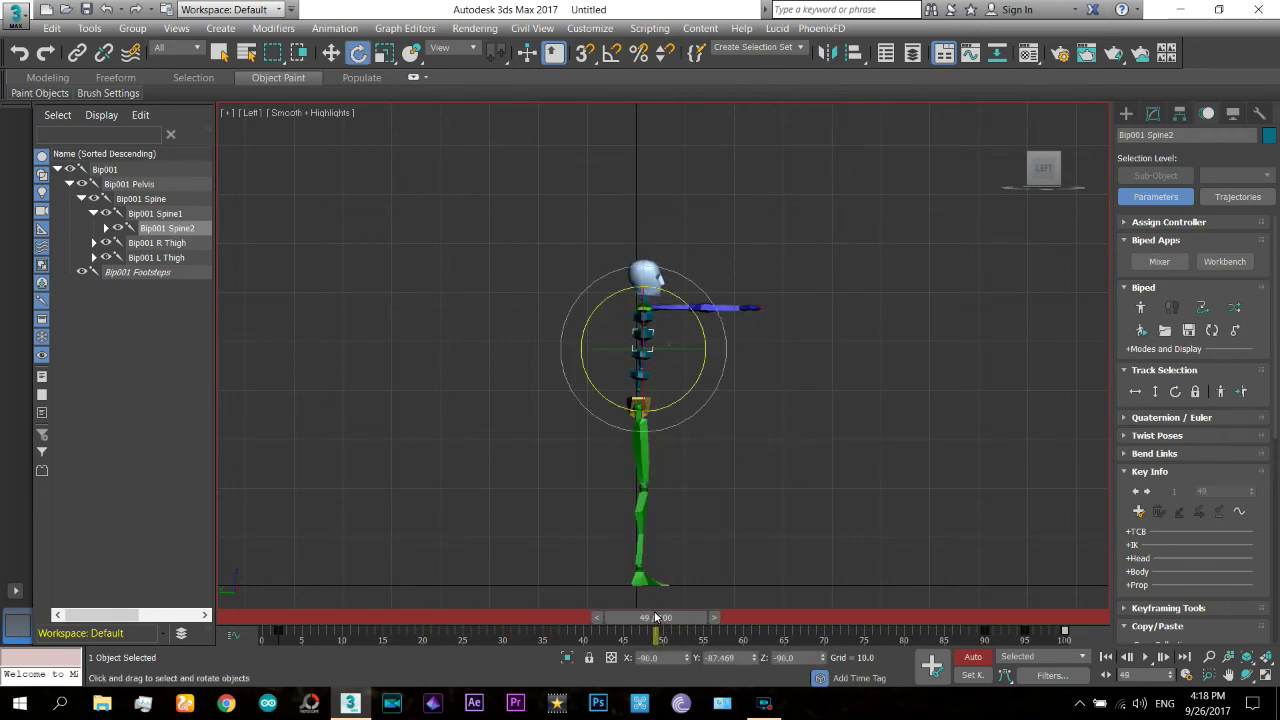
drag(480, 620, 262, 620)
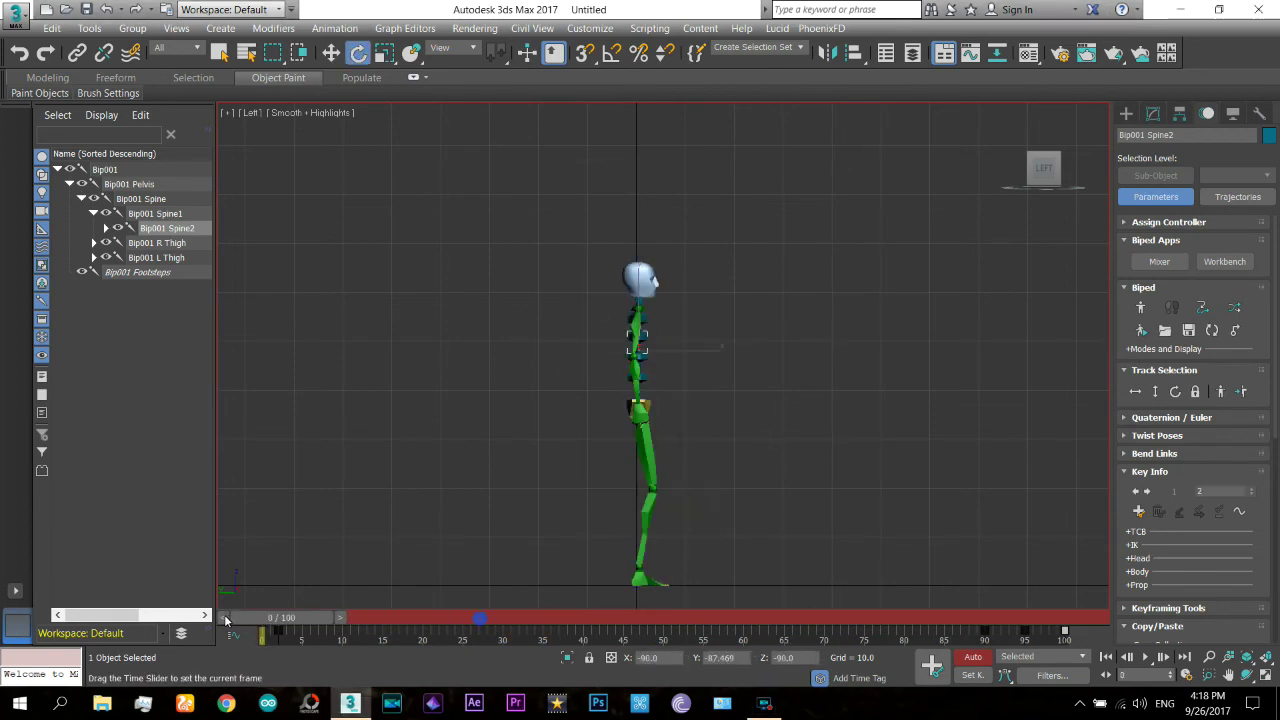
Step: Orbit into a perspective view of the biped, clear the selection, and play the dance
click(1248, 679)
key(p)
mouse_move(767, 365)
mouse_down()
mouse_move(796, 423)
mouse_move(773, 475)
mouse_up()
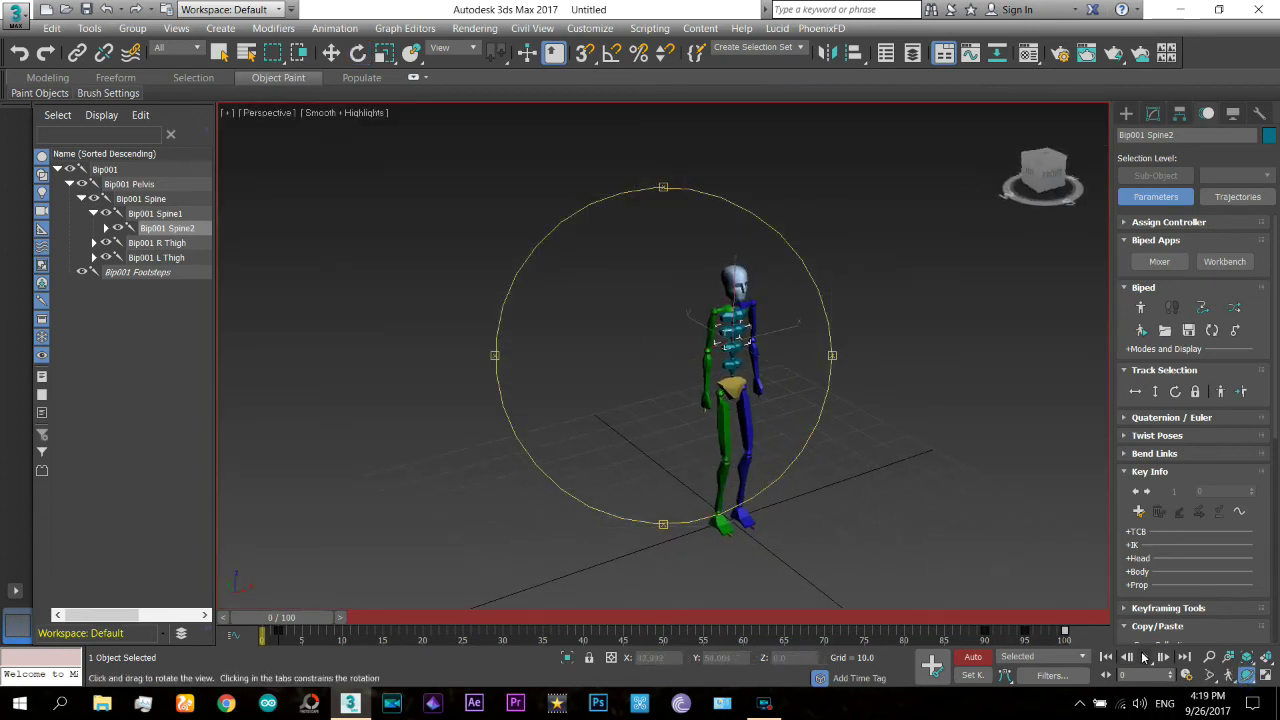
key(Escape)
click(899, 452)
click(1147, 657)
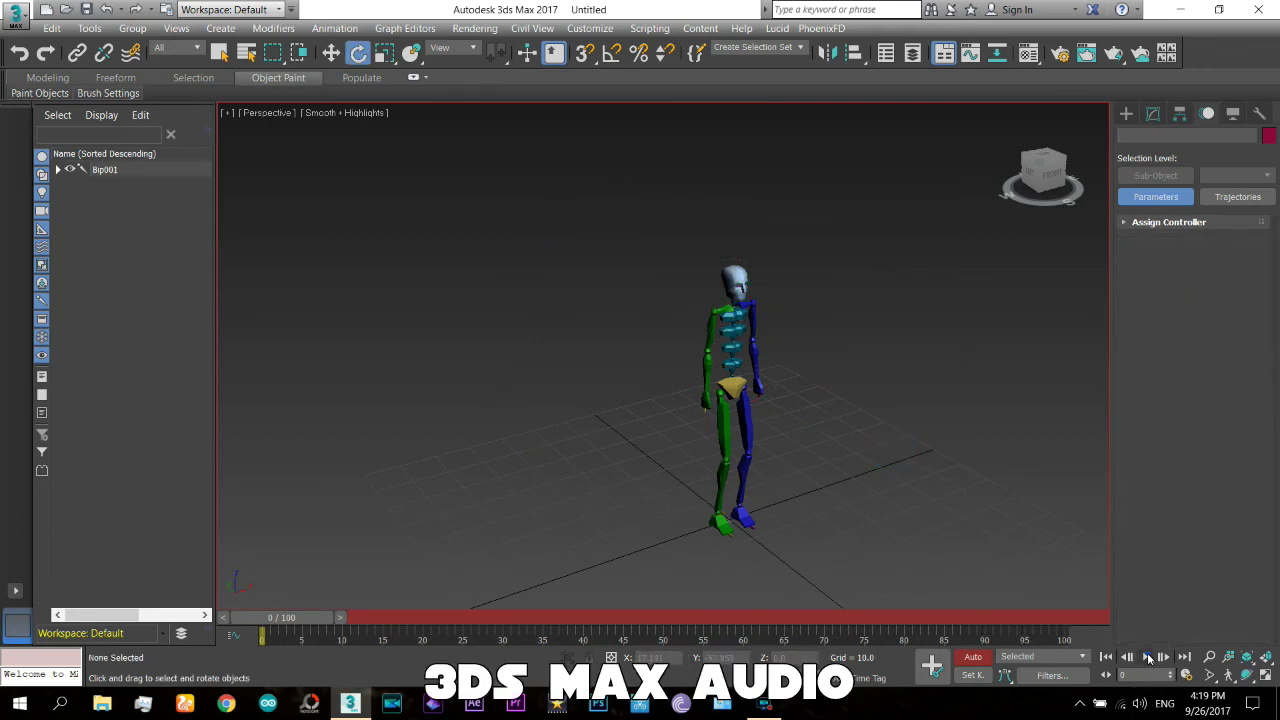